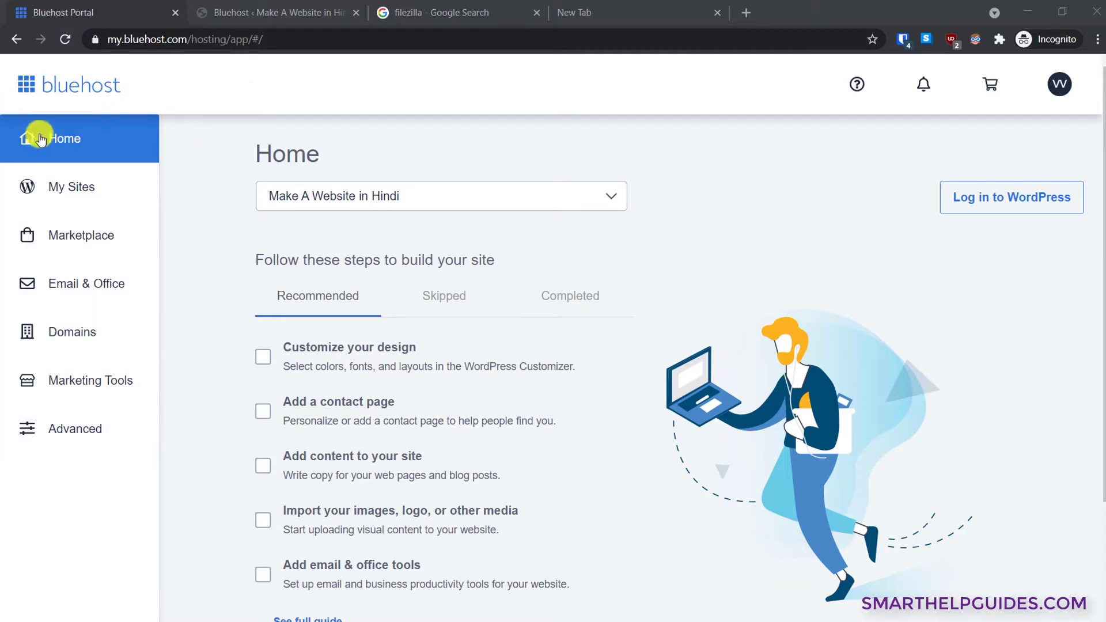
- Open File Manager from the hosting account's advanced settings and go into the public_html folder
left_click(54, 440)
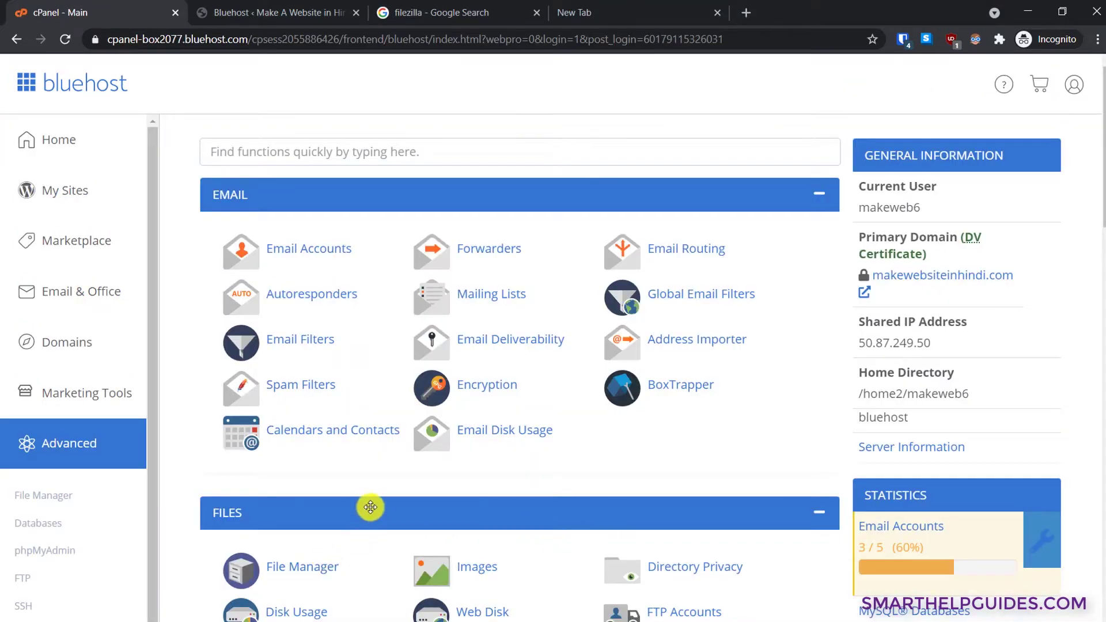
scroll(368, 506, "down", 4)
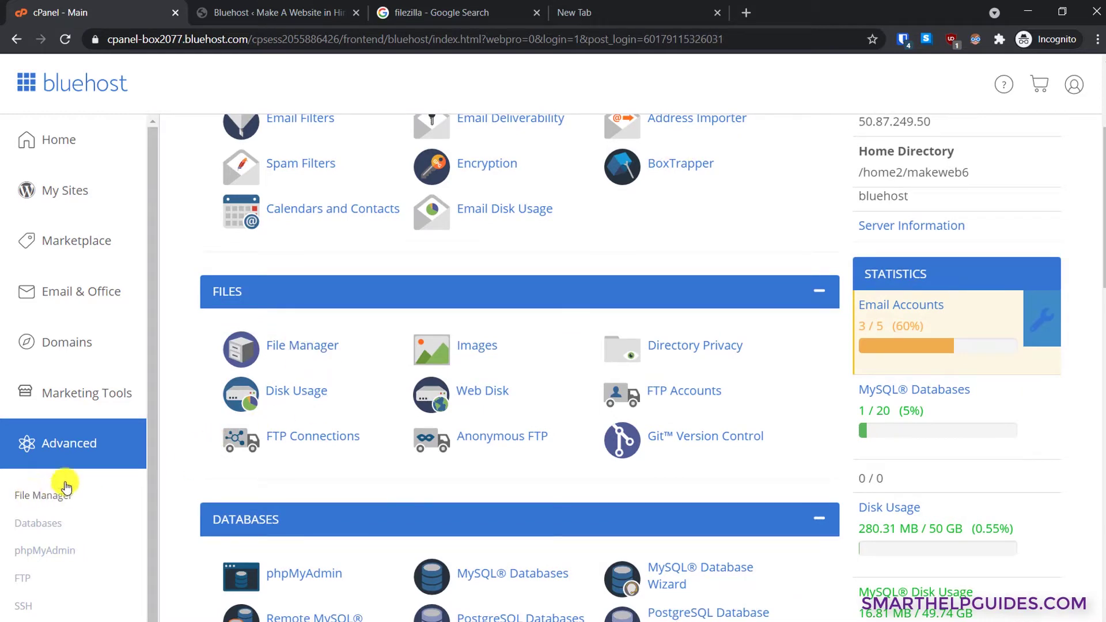
left_click(303, 345)
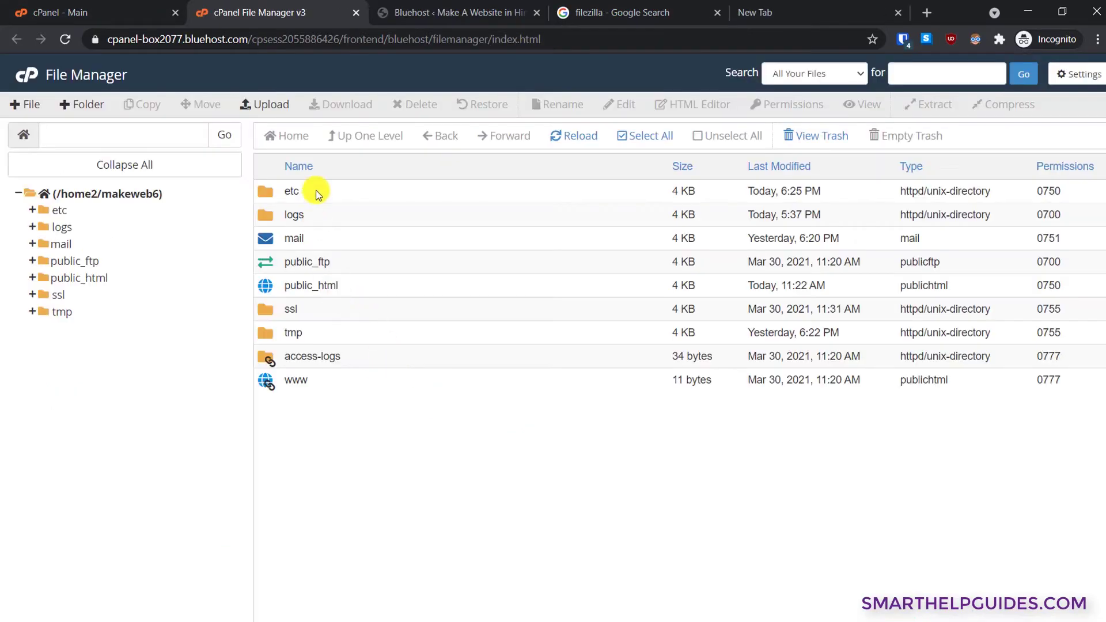
double_click(266, 285)
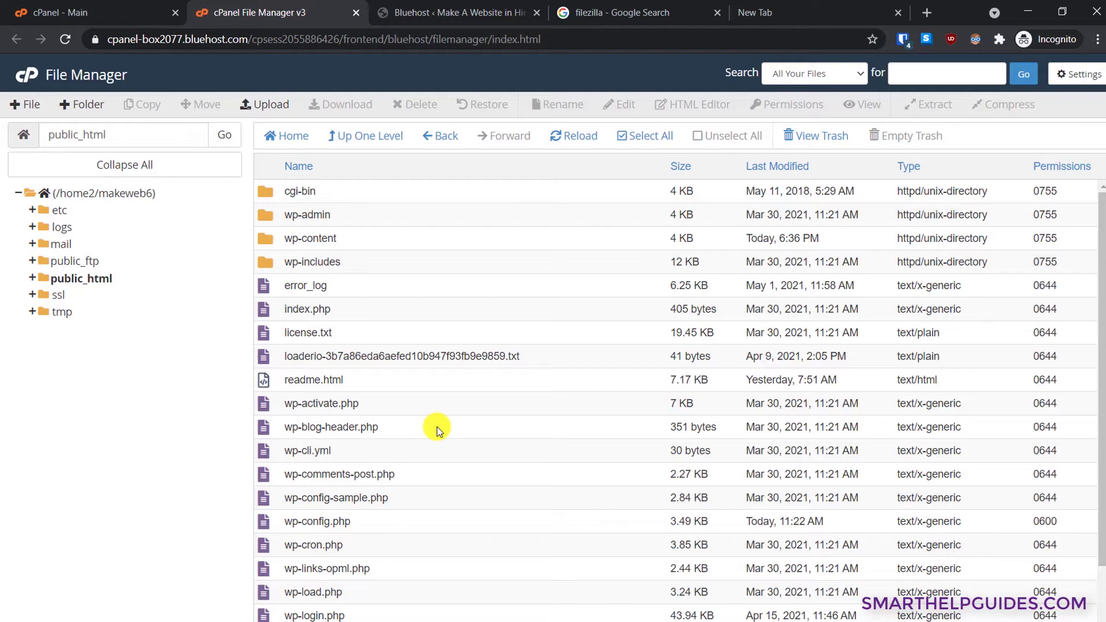
scroll(437, 429, "down", 2)
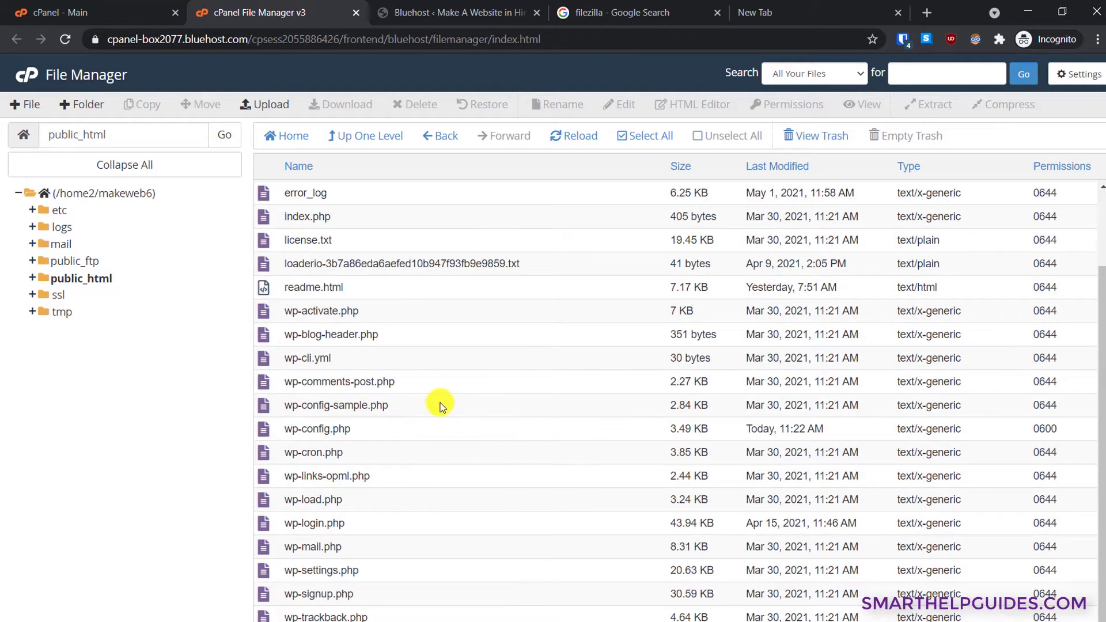
scroll(439, 403, "up", 2)
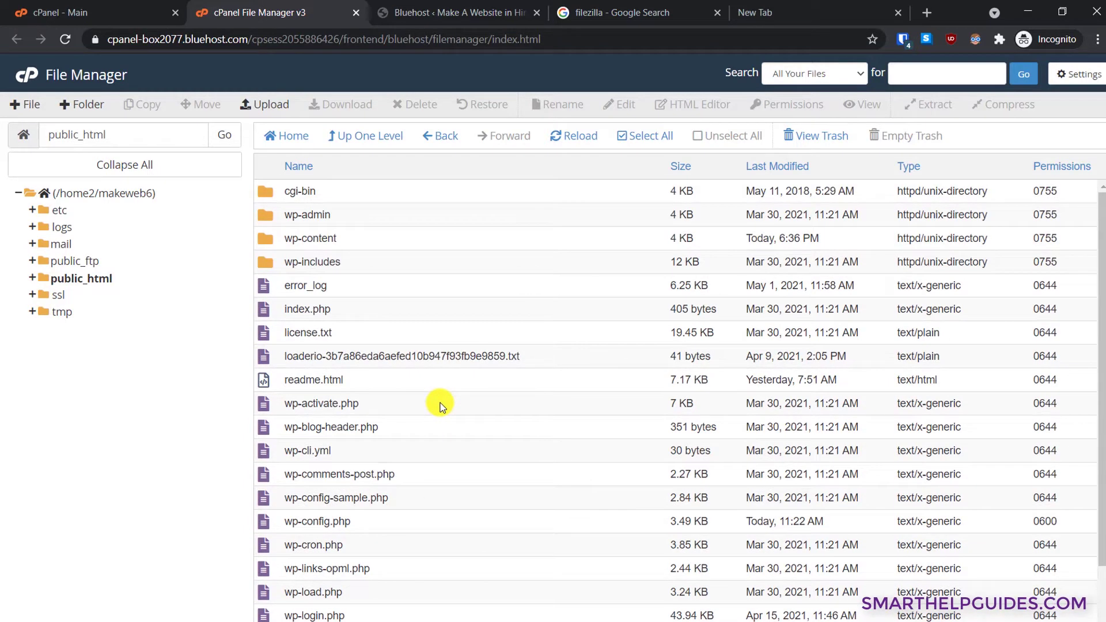
- Examine the contents of wp-content's uploads folder, and return to public_html to look over its files
double_click(262, 236)
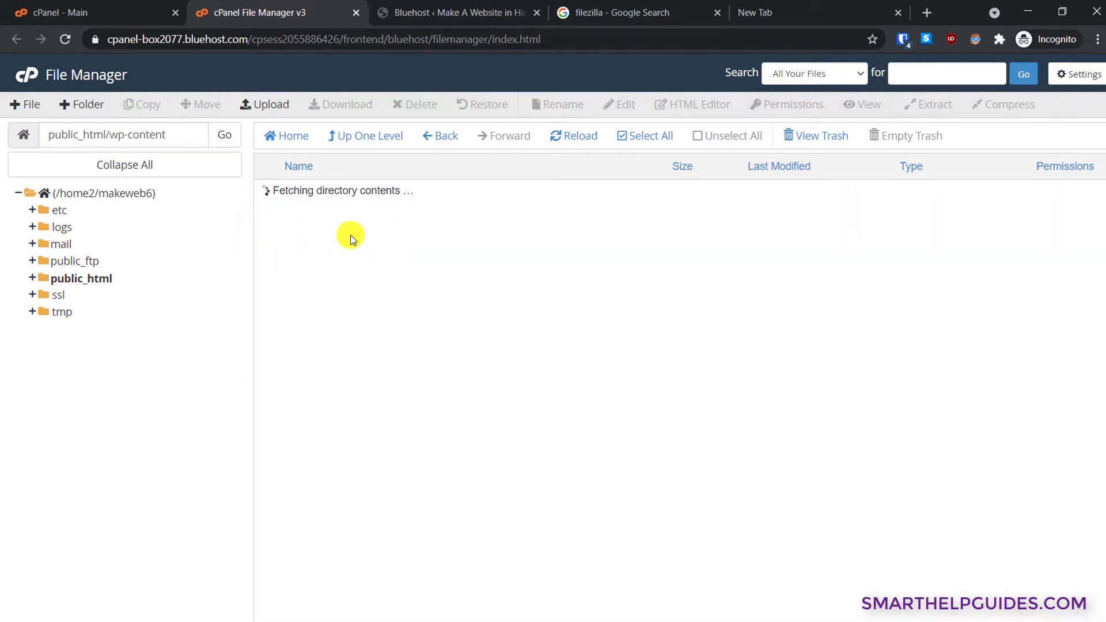
double_click(263, 309)
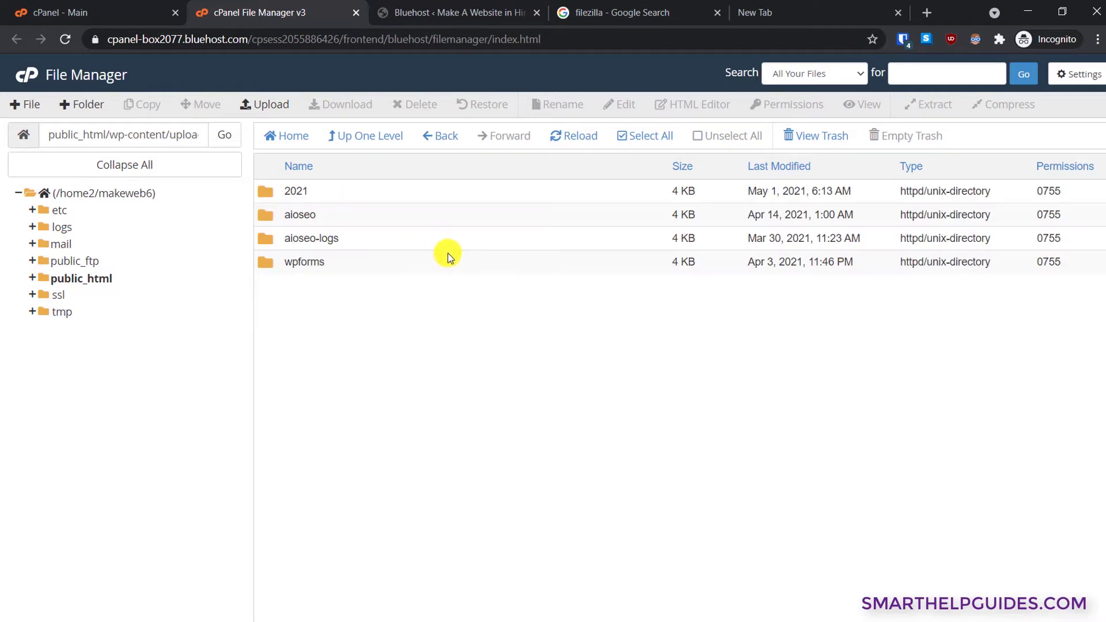
left_click(348, 135)
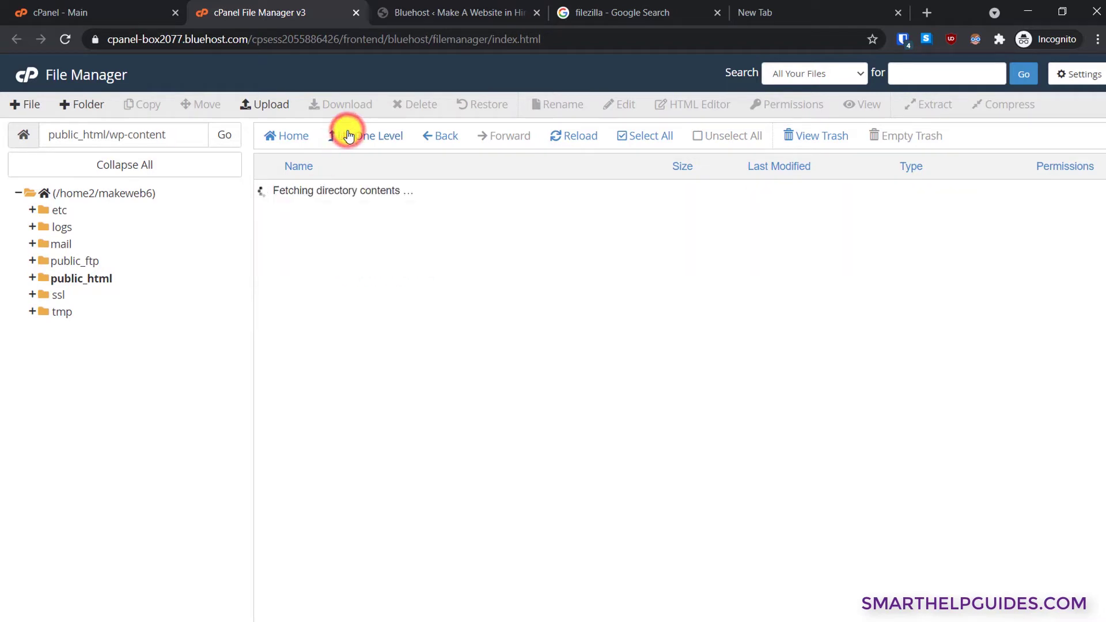
left_click(348, 135)
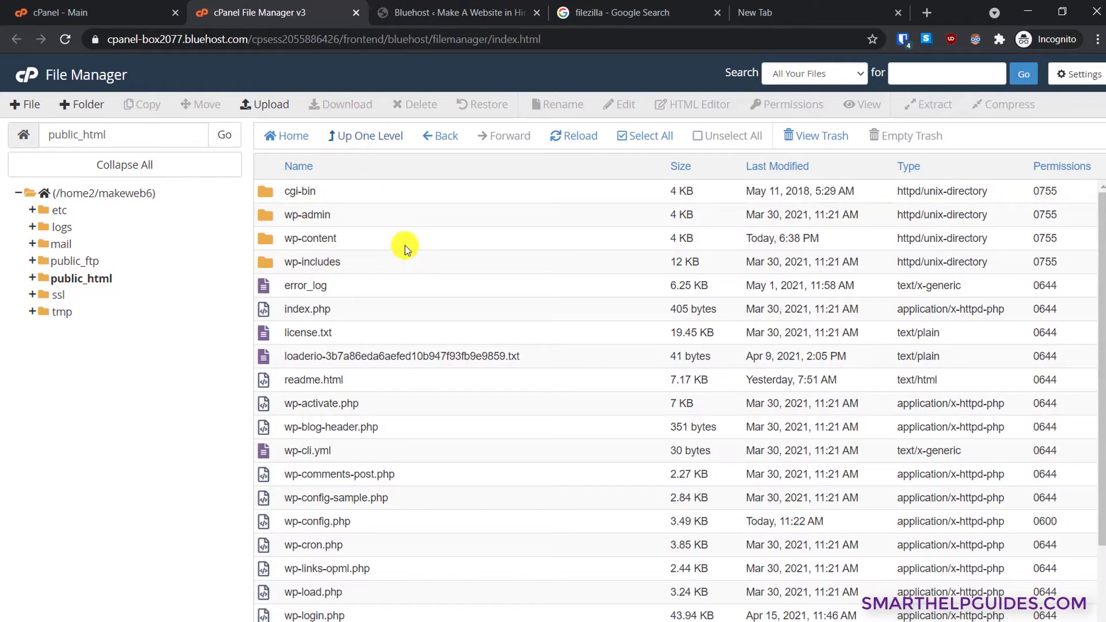
scroll(400, 242, "down", 2)
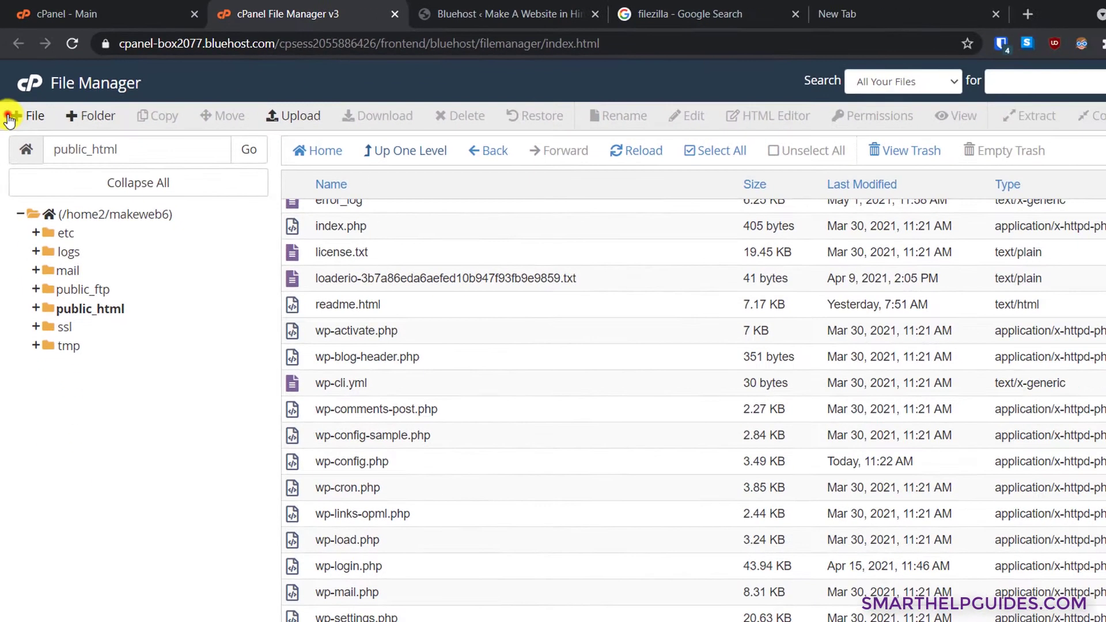
- Create a folder named "New folder" in /public_html
left_click(18, 168)
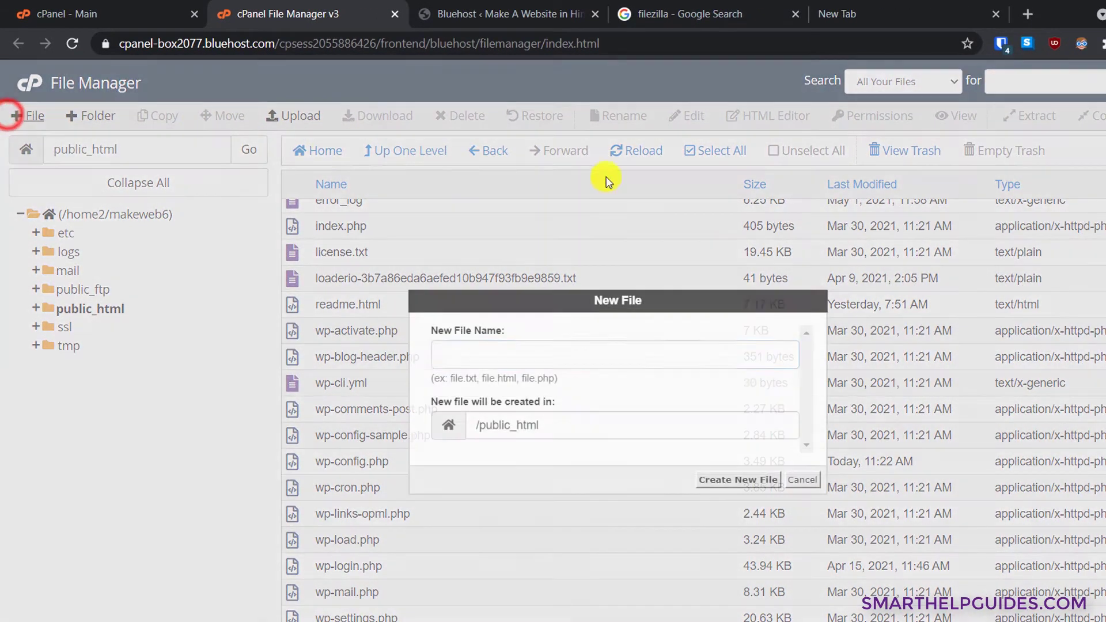
left_click(805, 477)
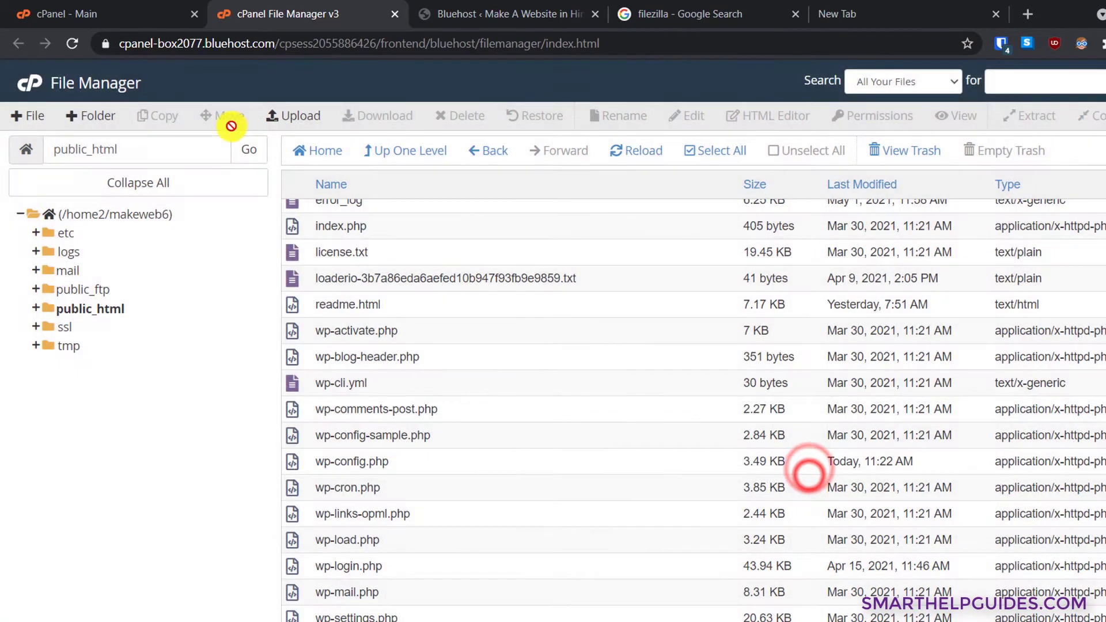
left_click(76, 113)
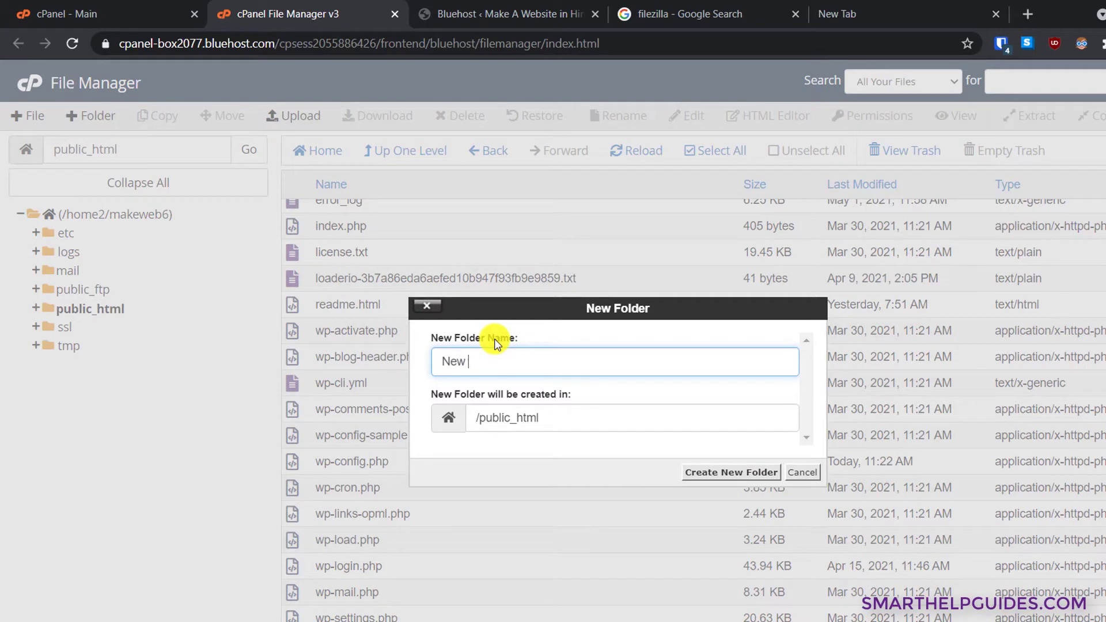
type("New folder")
left_click(739, 472)
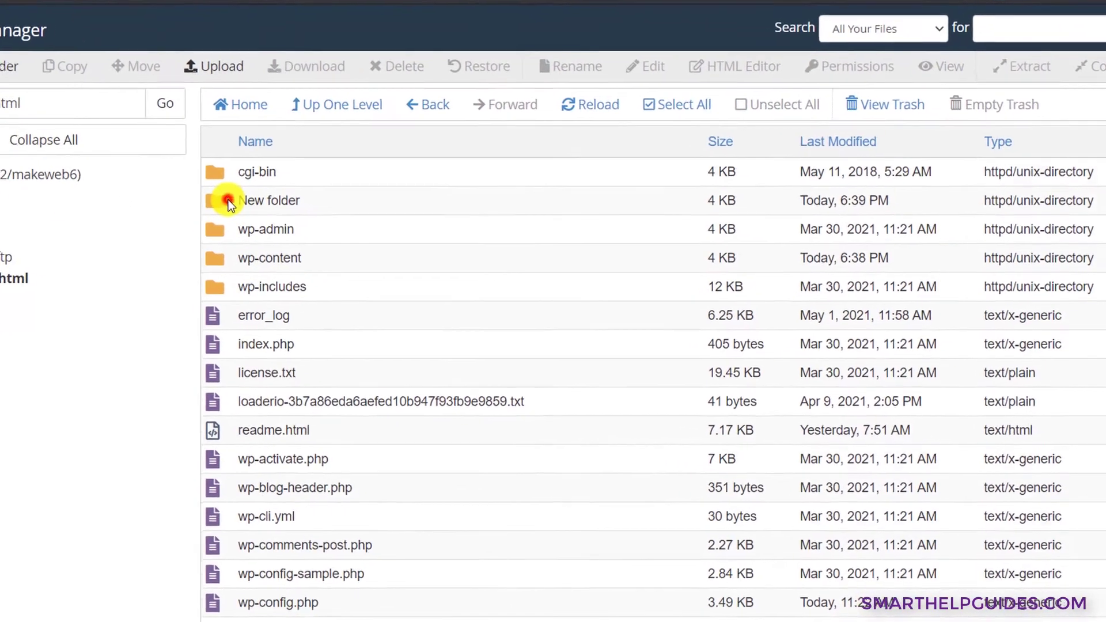
- Upload trial.txt from the local Easywp pictures folder into "New folder"
left_click(306, 238)
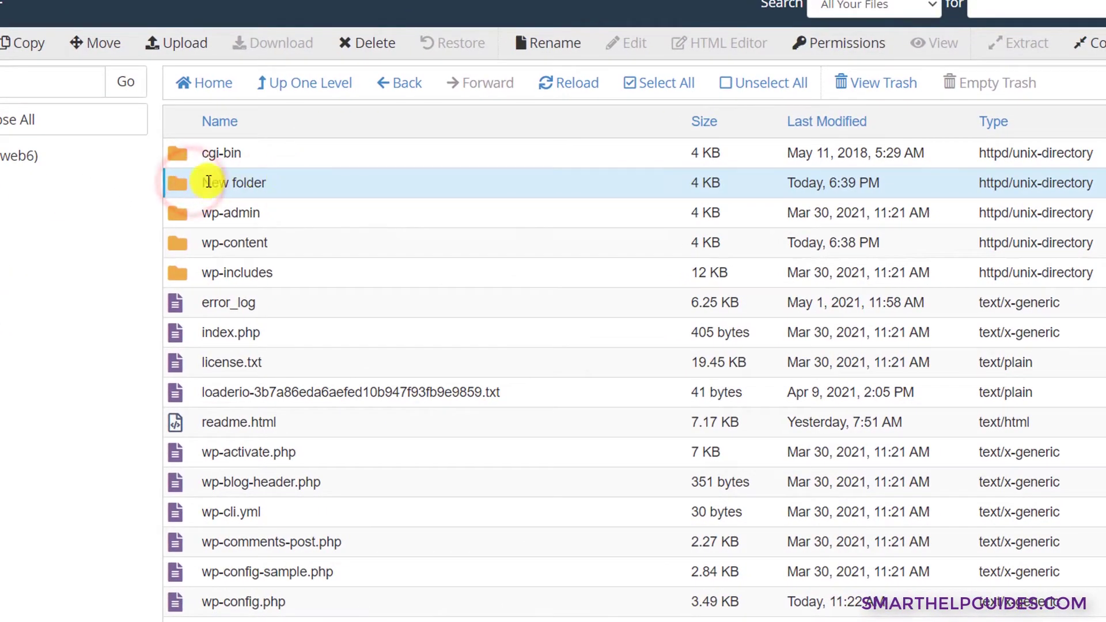
double_click(182, 187)
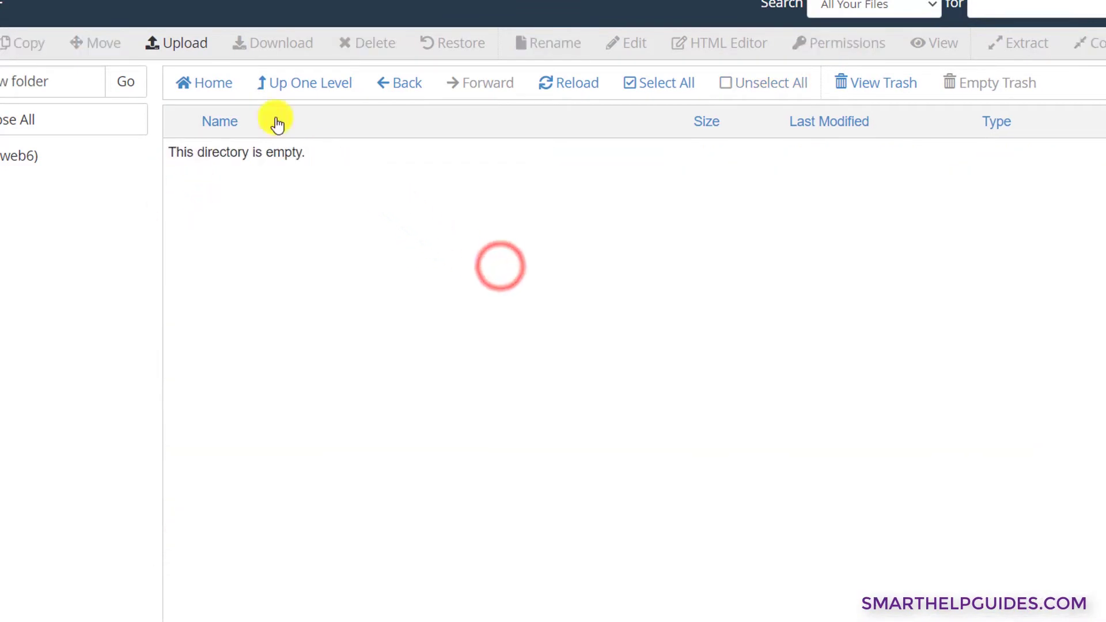
left_click(175, 45)
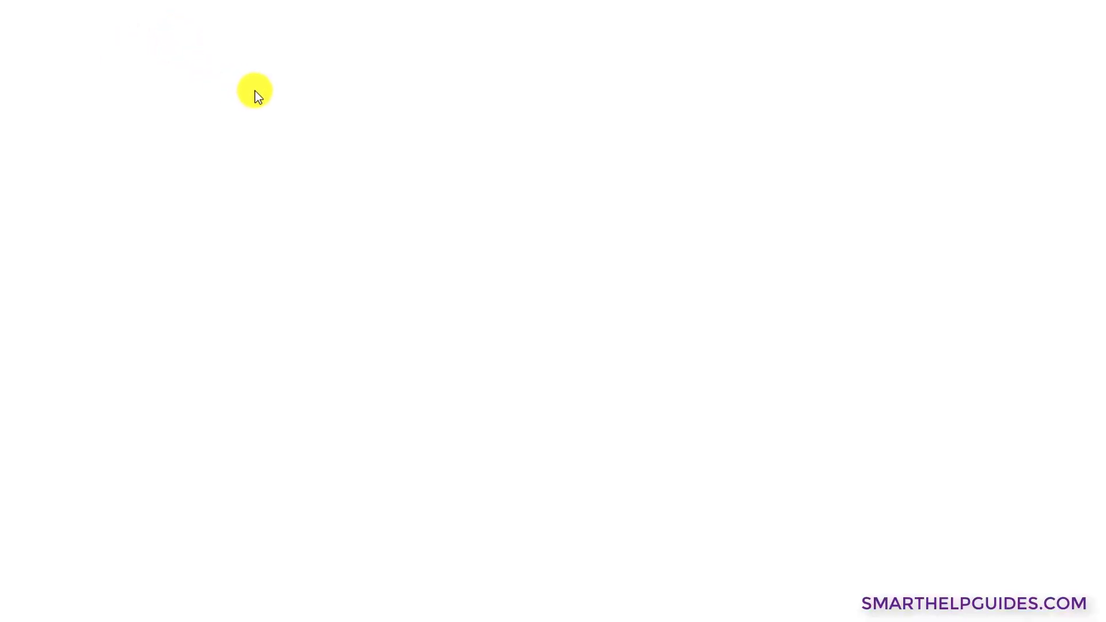
left_click(655, 366)
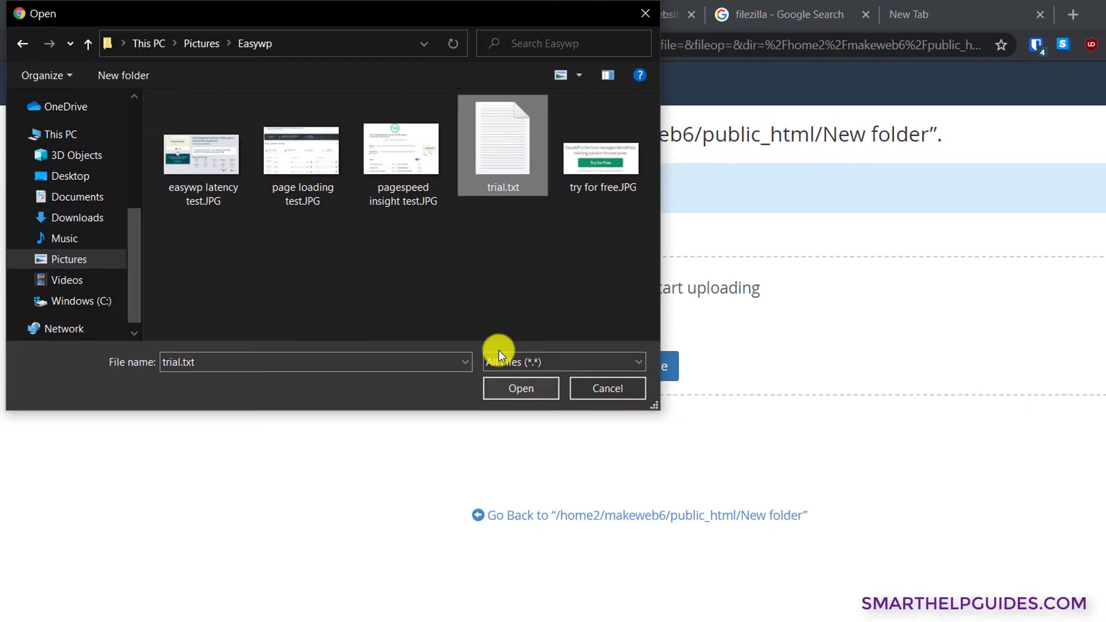
left_click(507, 387)
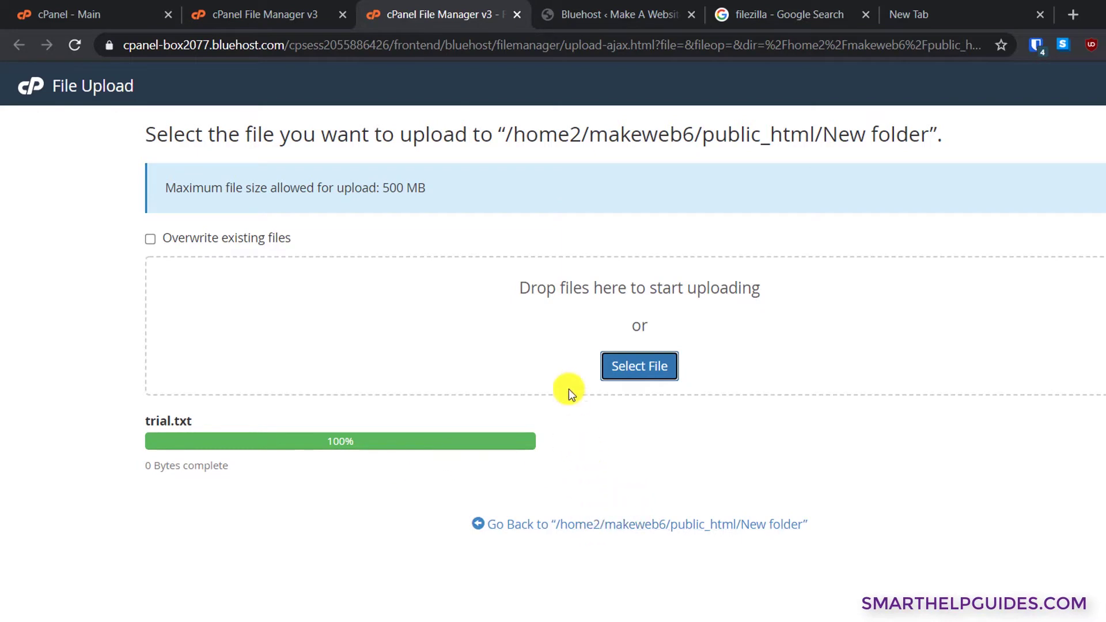
- Return to the file listing of "New folder" and refresh it
left_click(572, 526)
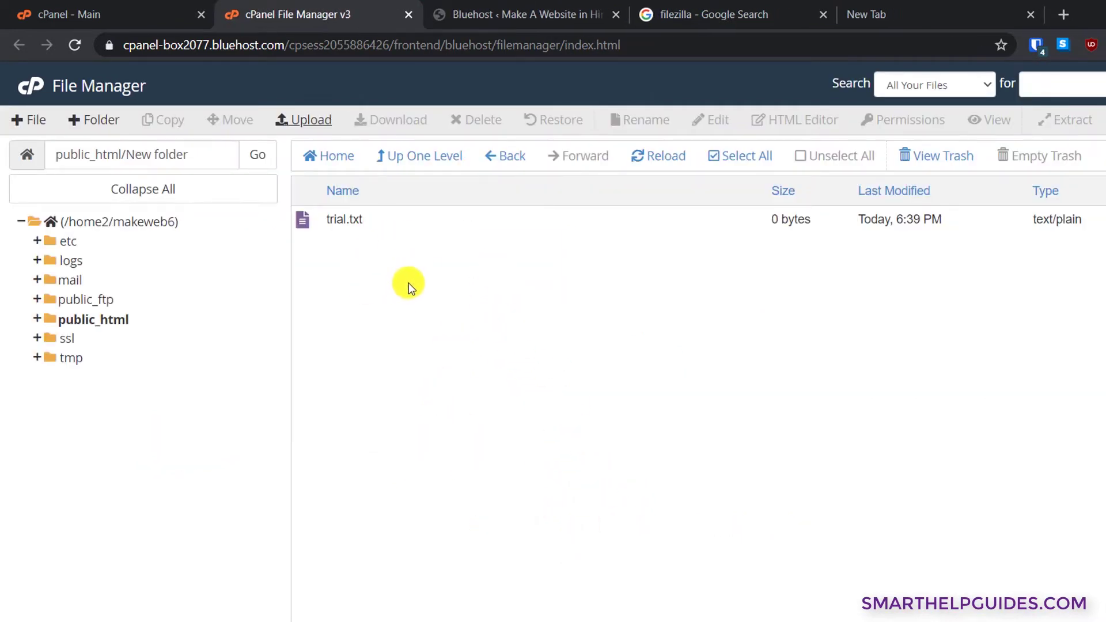
left_click(410, 283)
left_click(642, 159)
left_click(419, 299)
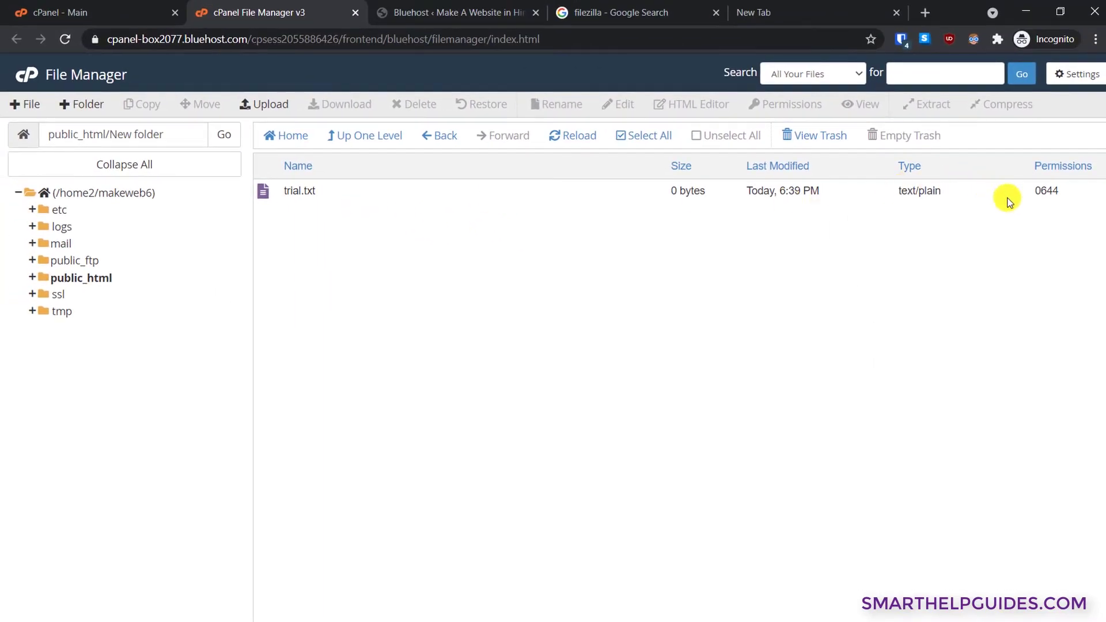
- Open trial.txt in the File Manager's text editor, accepting the offered character encoding
left_click(271, 195)
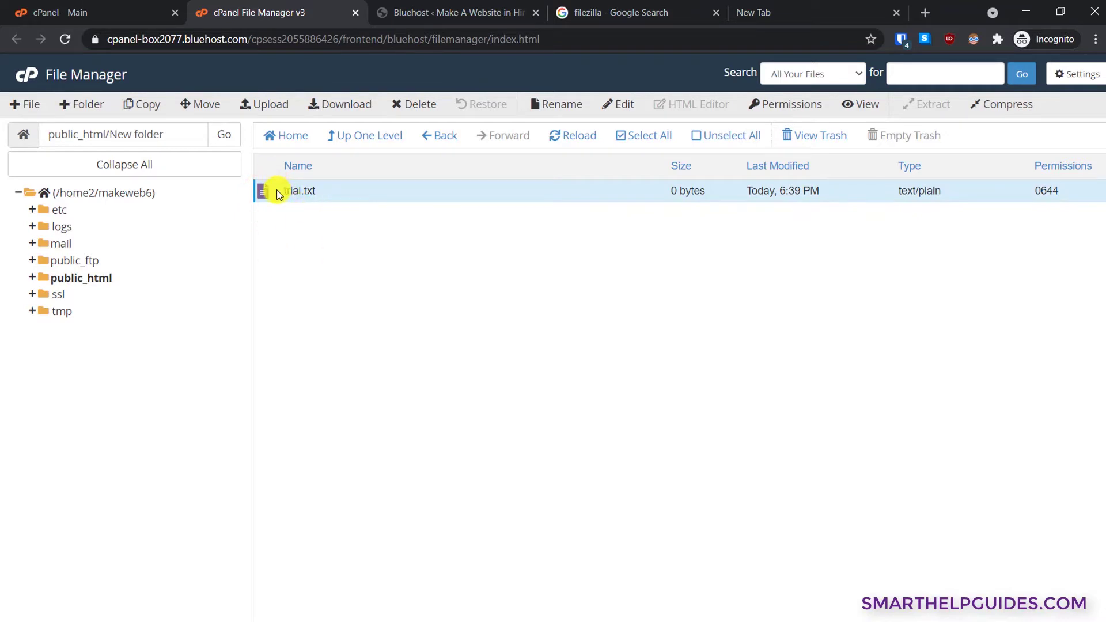
double_click(296, 193)
left_click(436, 282)
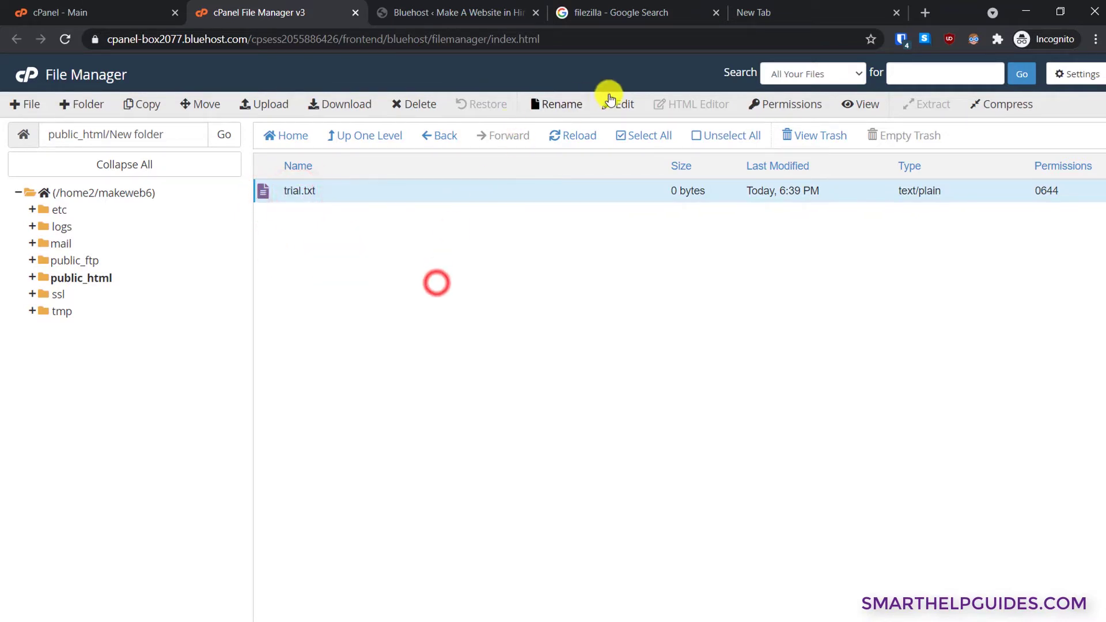
left_click(622, 104)
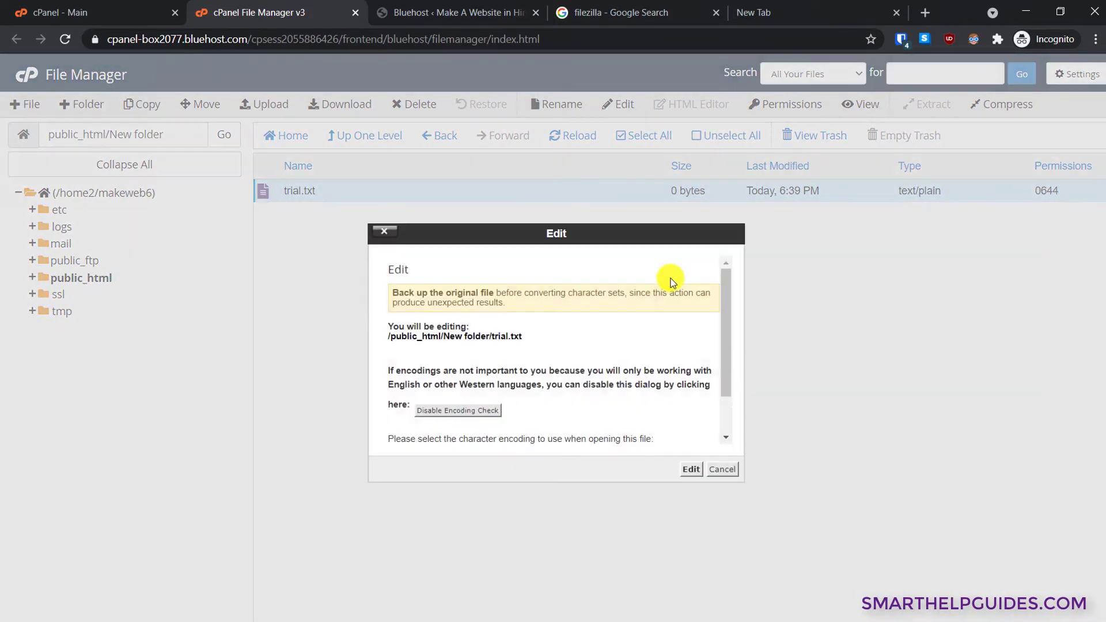
left_click(691, 470)
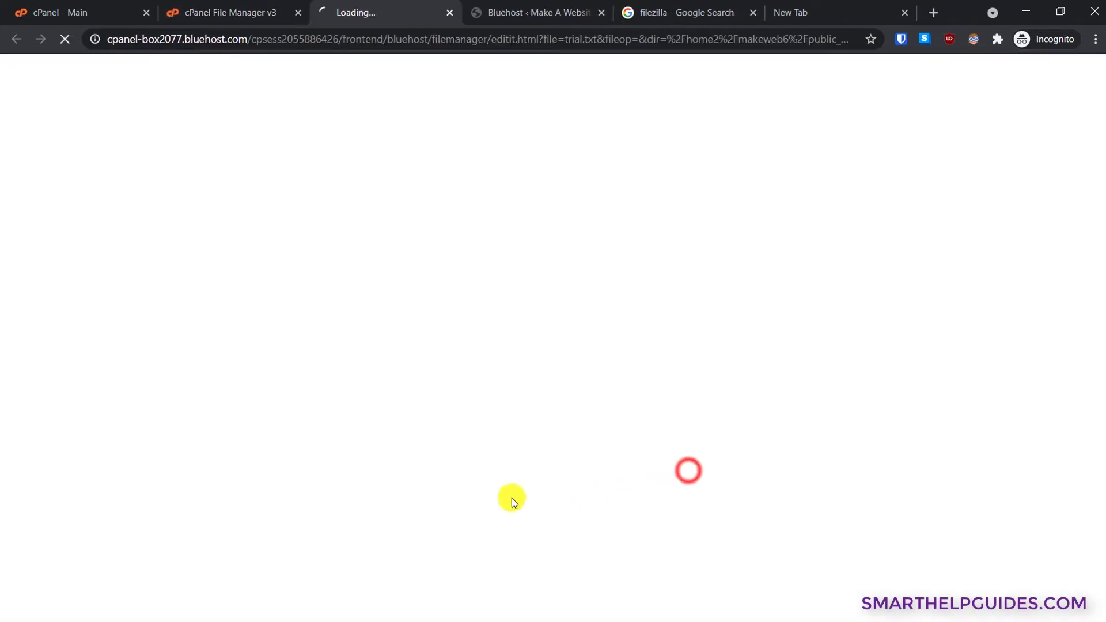
- Enter the text "Test" in trial.txt, save the changes and close the editor
left_click(304, 180)
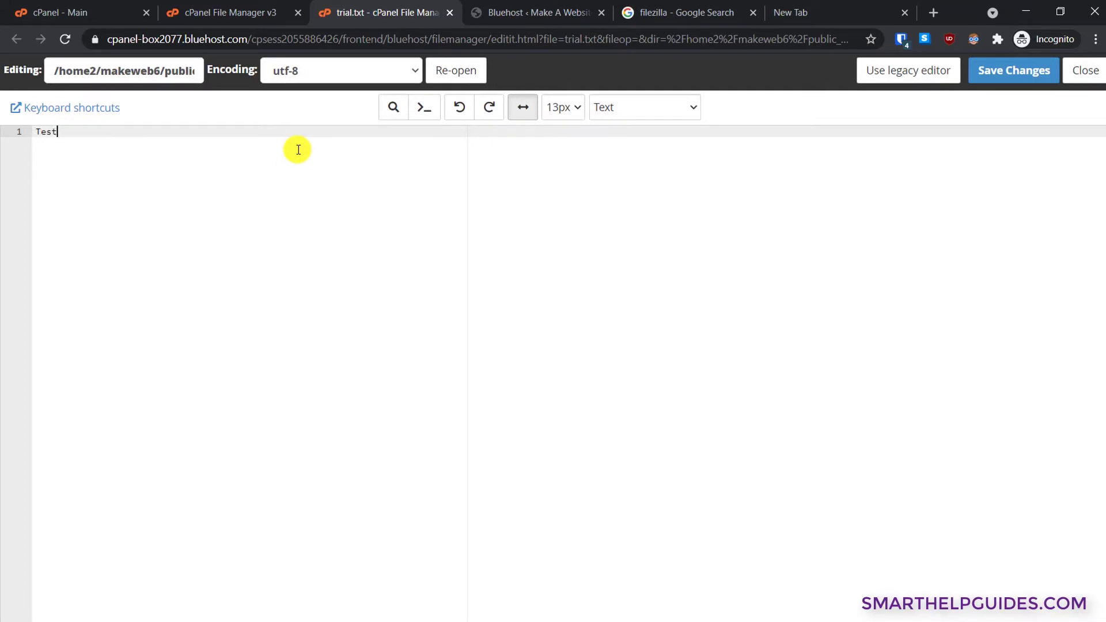
left_click(990, 73)
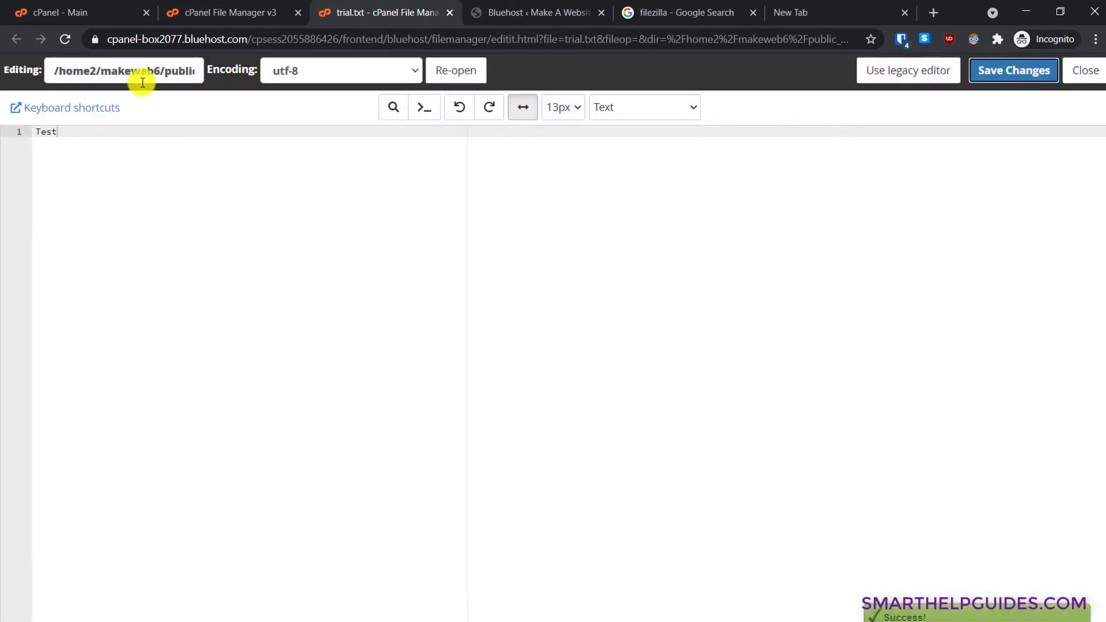
left_click(450, 14)
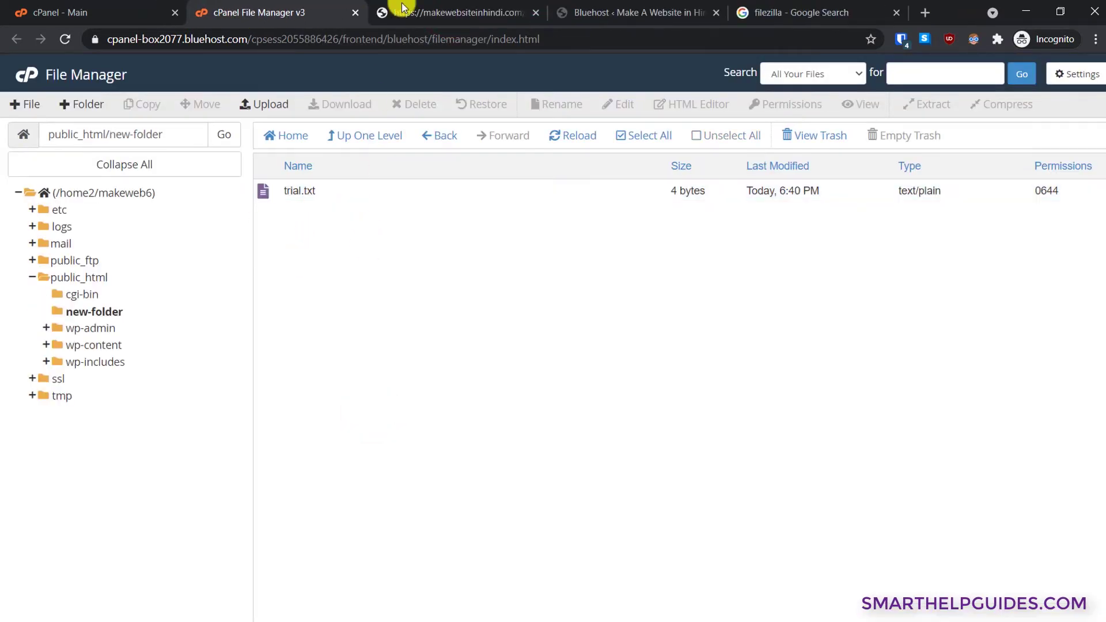
- View the live file at makewebsiteinhindi.com/new-folder/trial.txt and examine how its address maps to the folder path
left_click(426, 8)
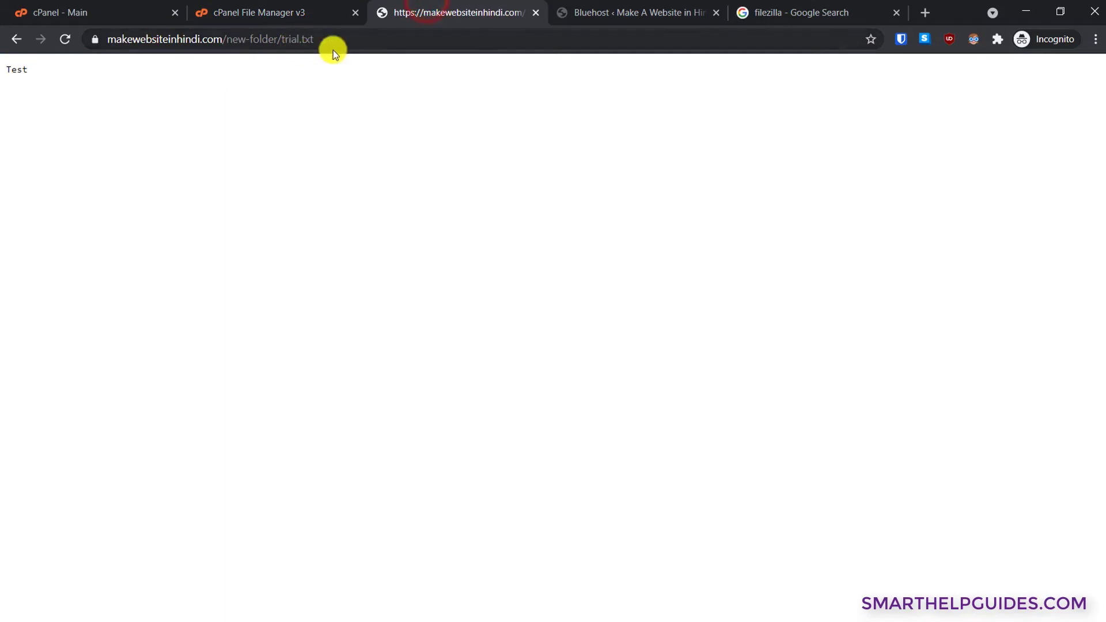
left_click(351, 45)
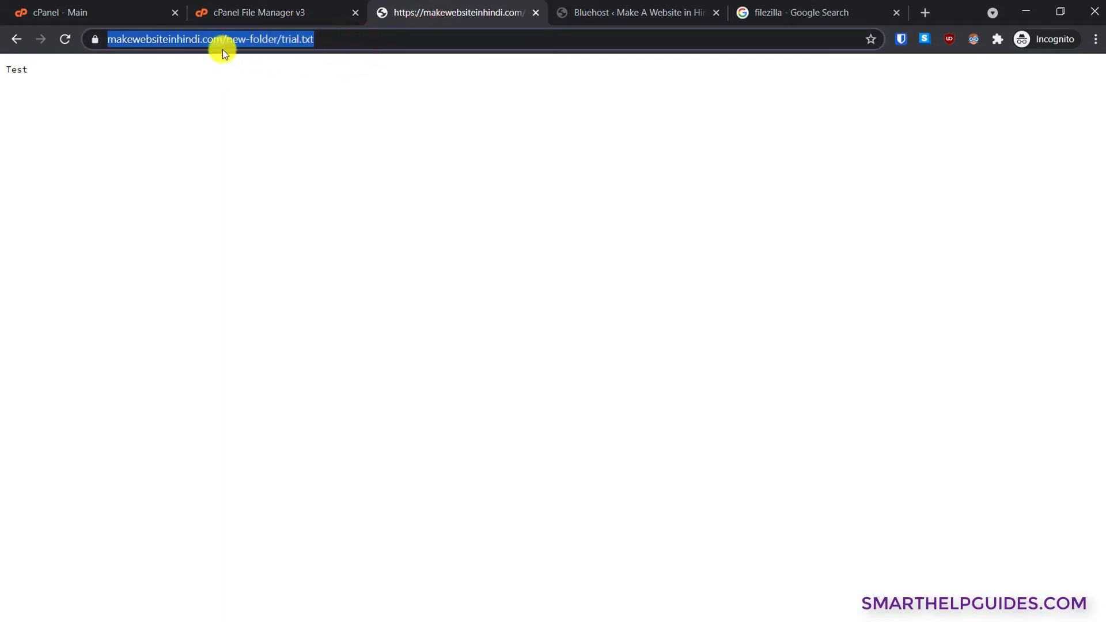
left_click(223, 45)
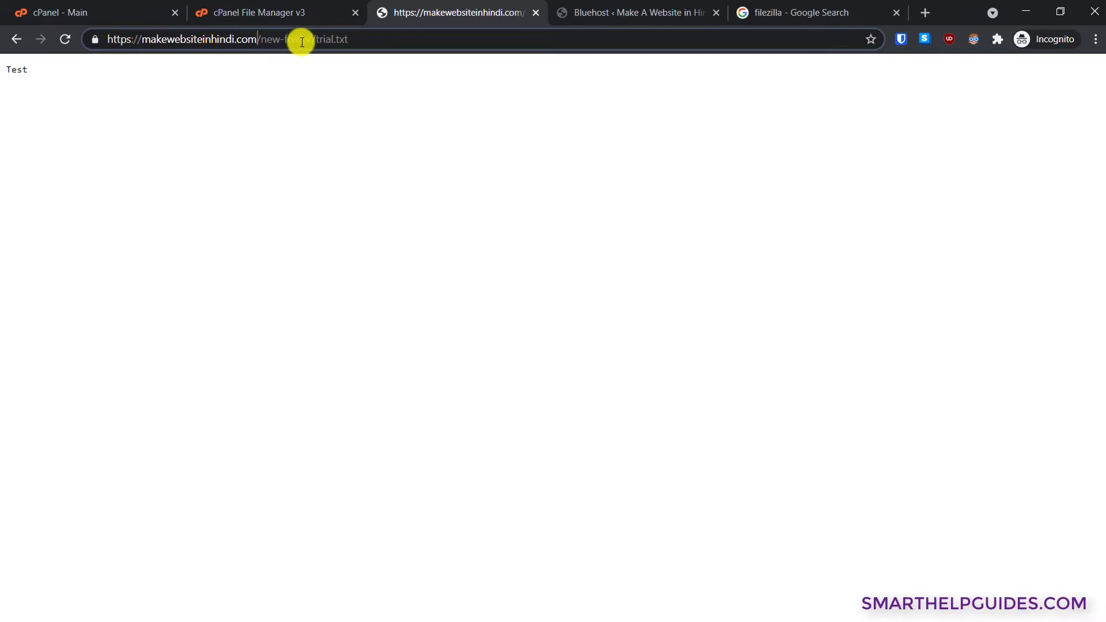
left_click(360, 102)
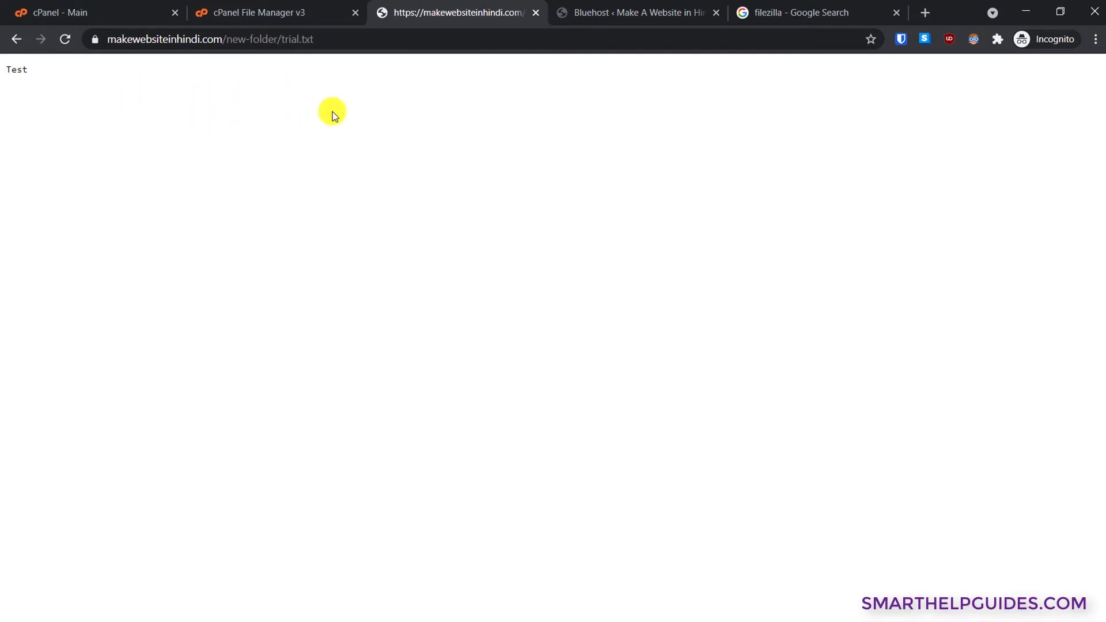
- Return to the File Manager and set the permissions of trial.txt to 0600
left_click(311, 11)
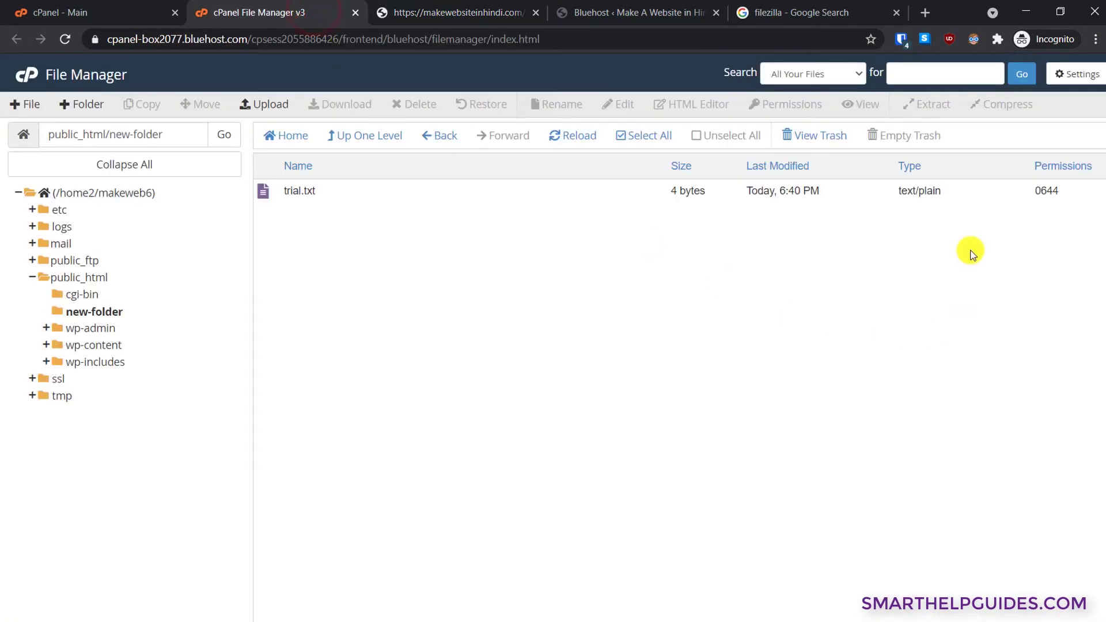
double_click(1056, 192)
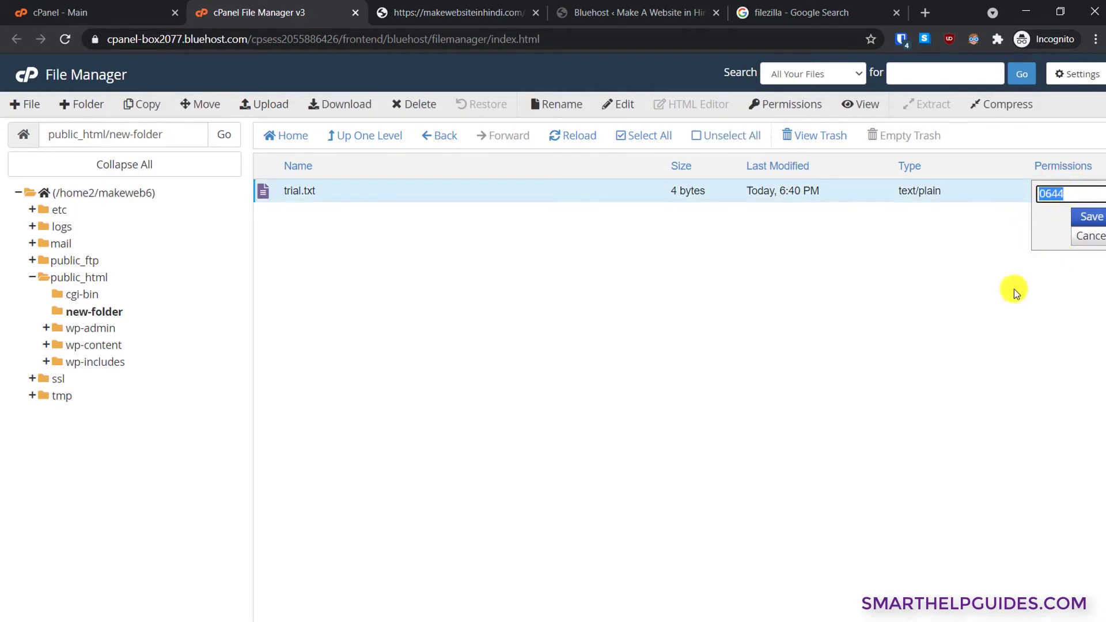
left_click(1078, 194)
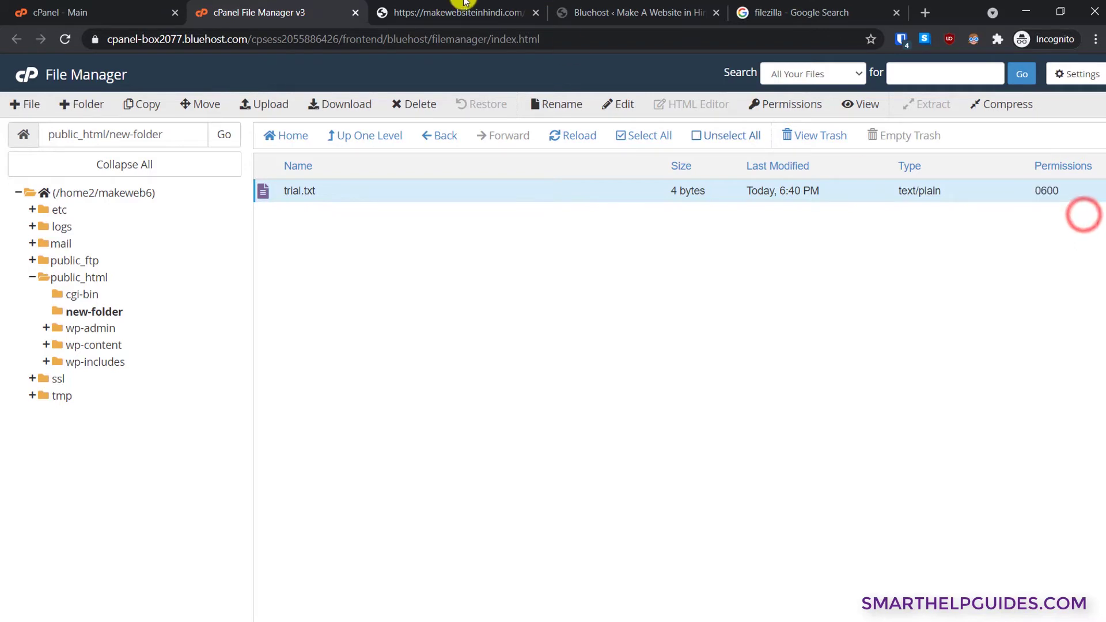
- Reload the live trial.txt page and examine how it responds to the new permissions
left_click(452, 12)
left_click(68, 39)
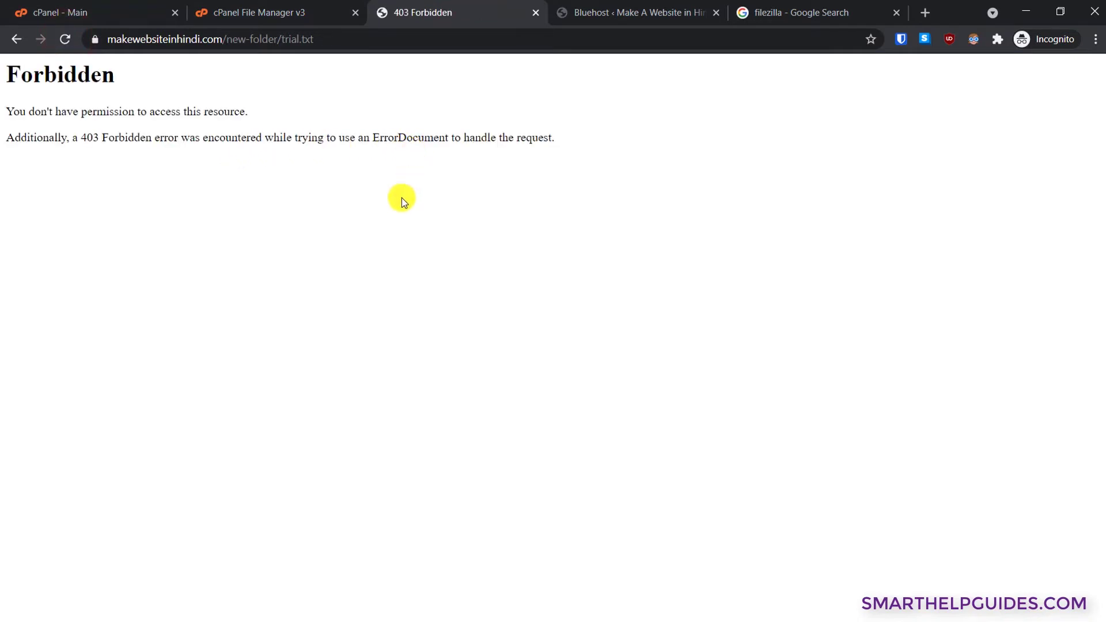
left_click(372, 227)
left_click_drag(37, 79, 107, 84)
left_click(167, 148)
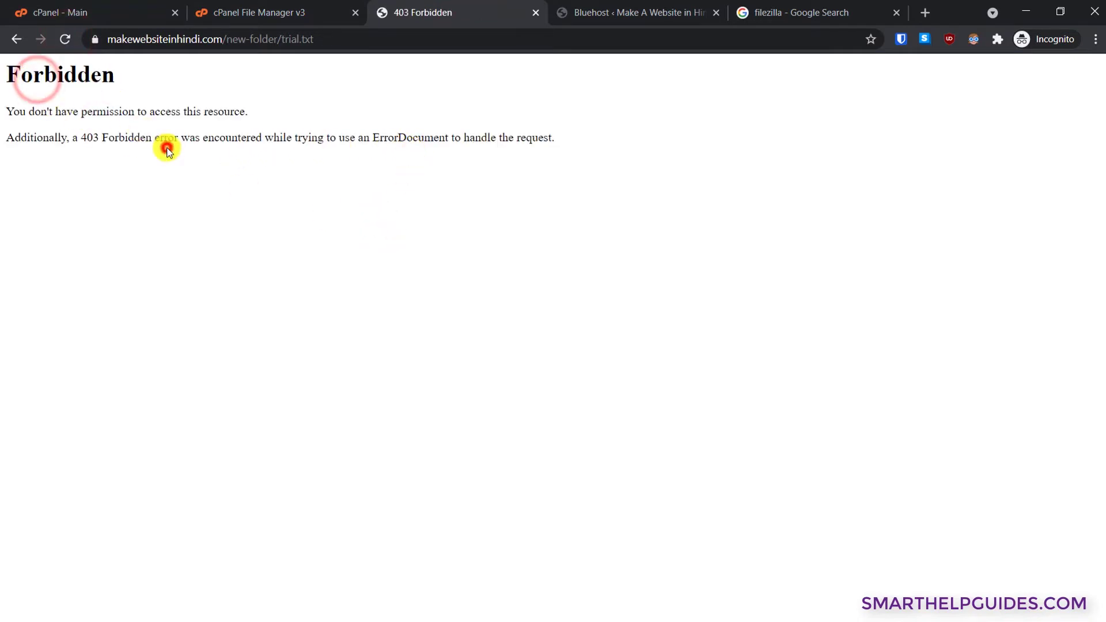
left_click(280, 190)
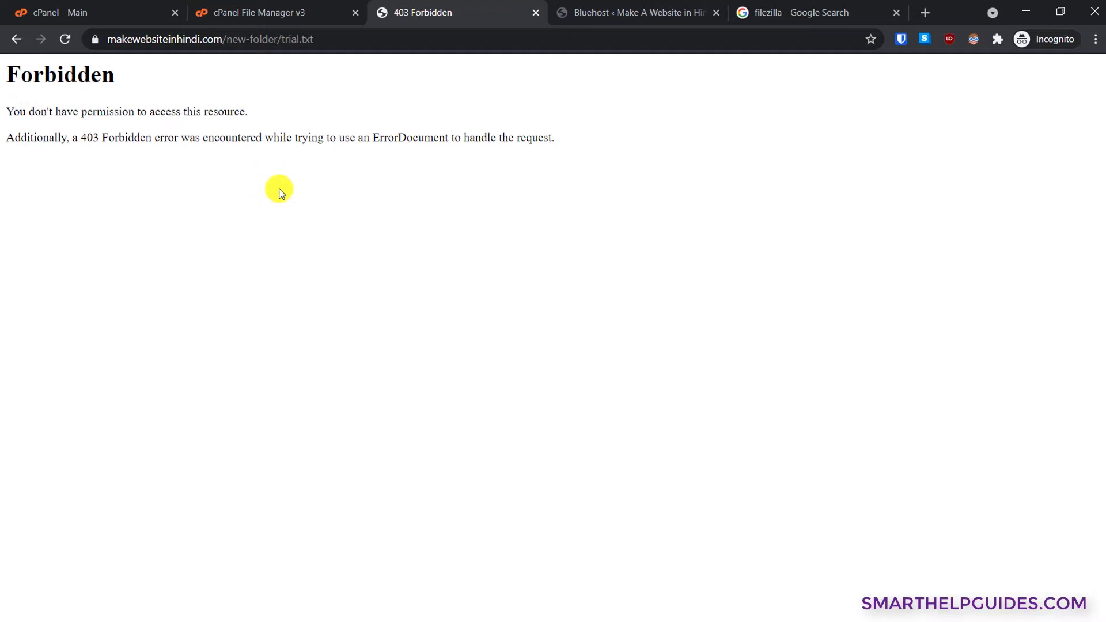
- Change the permissions of trial.txt in the File Manager by adding Read access for Group and World, and apply them
left_click(317, 10)
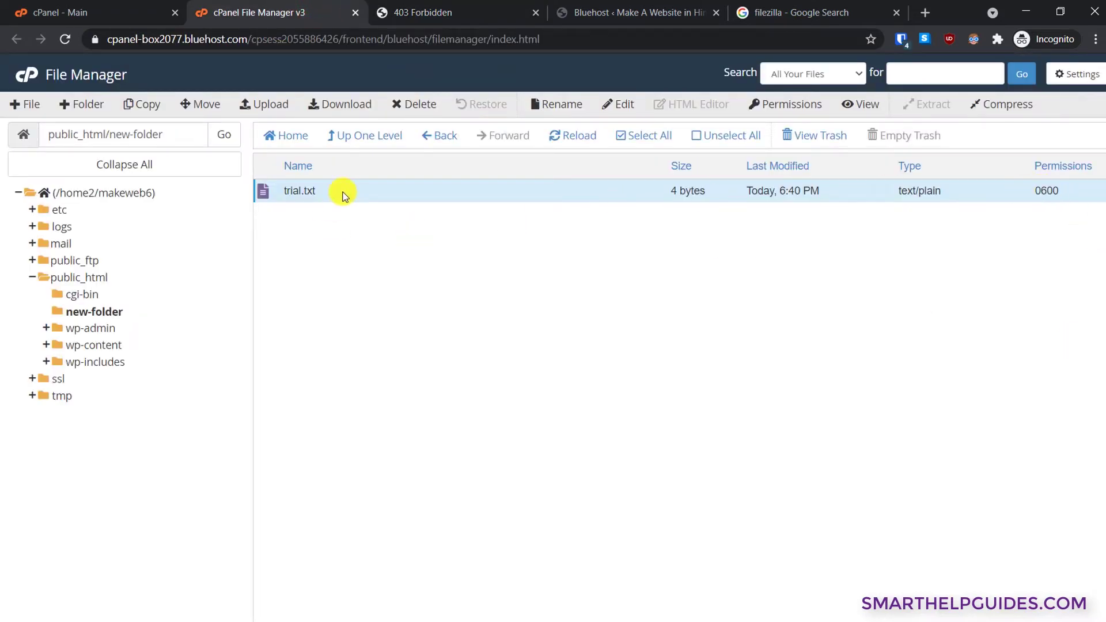
right_click(346, 188)
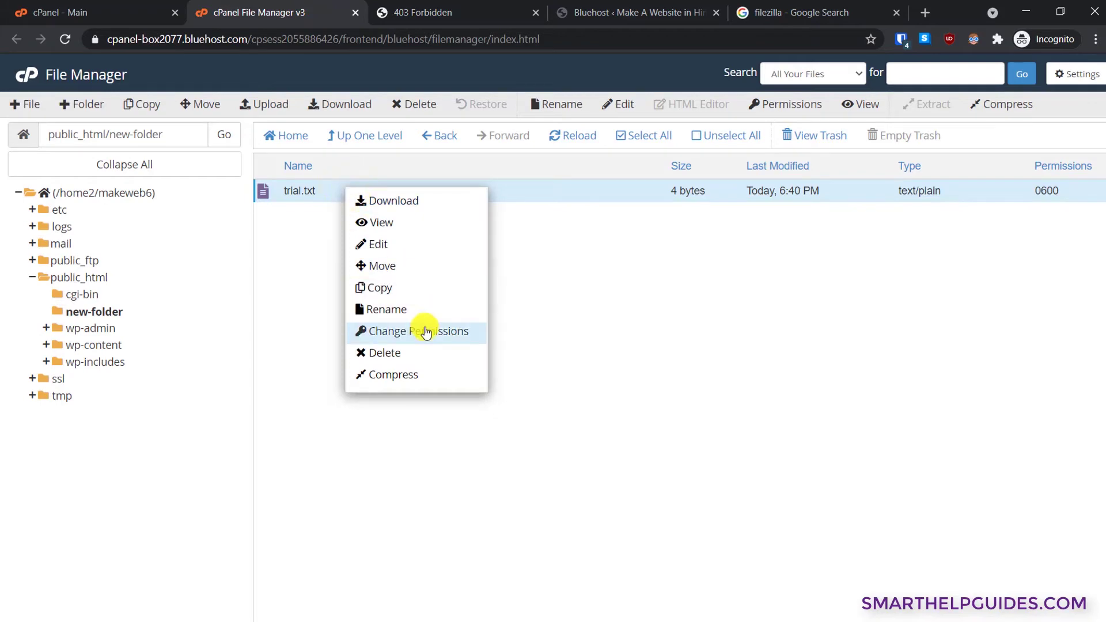
left_click(426, 331)
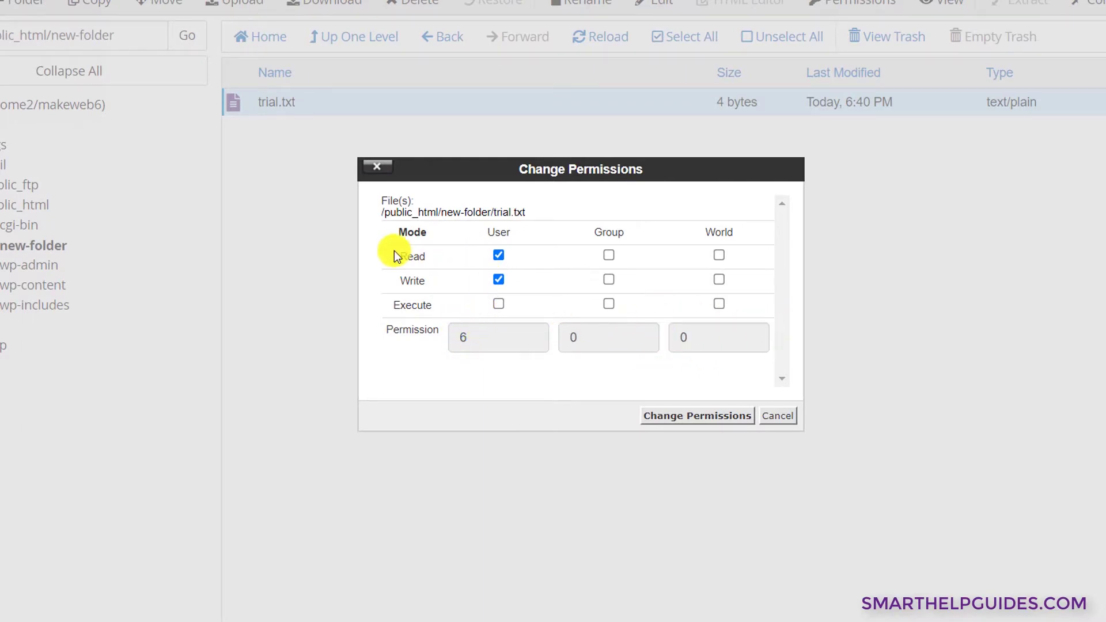
double_click(485, 232)
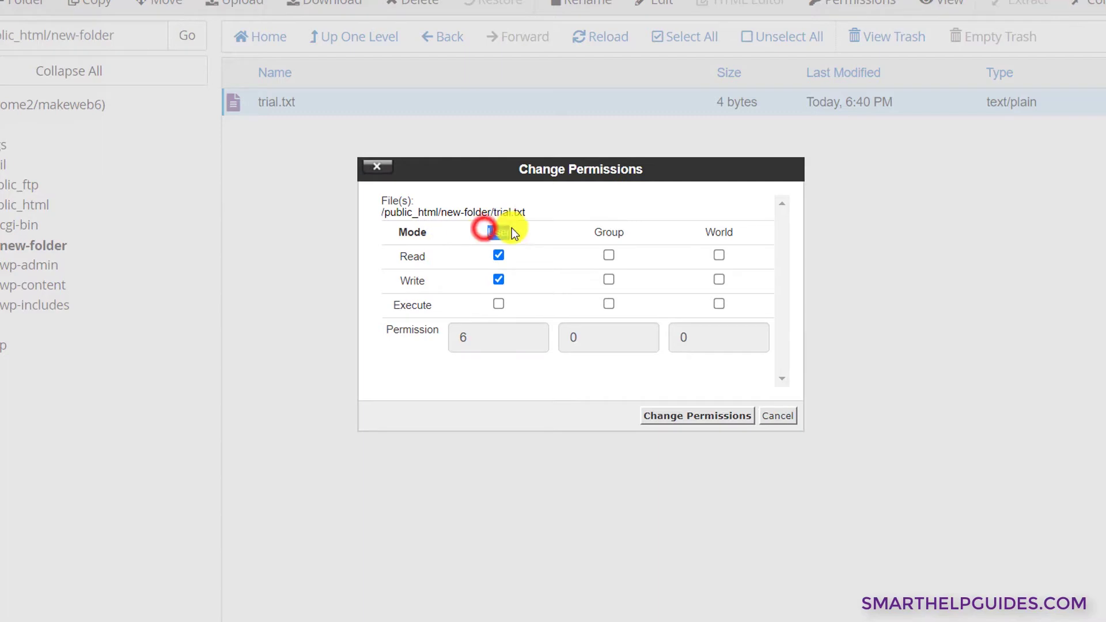
left_click(425, 258)
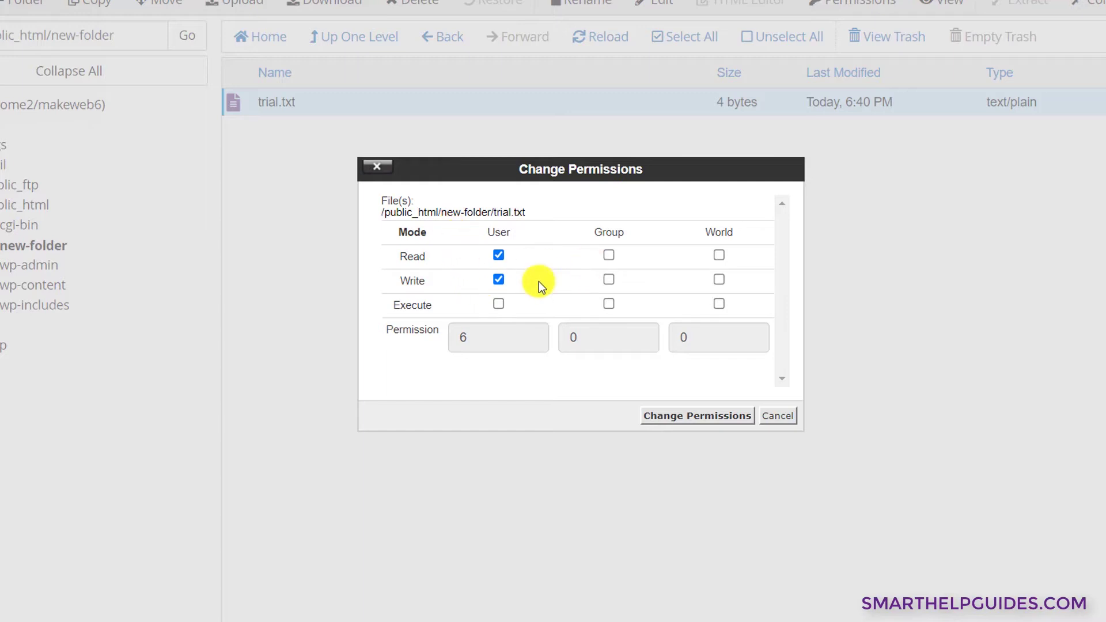
left_click(610, 255)
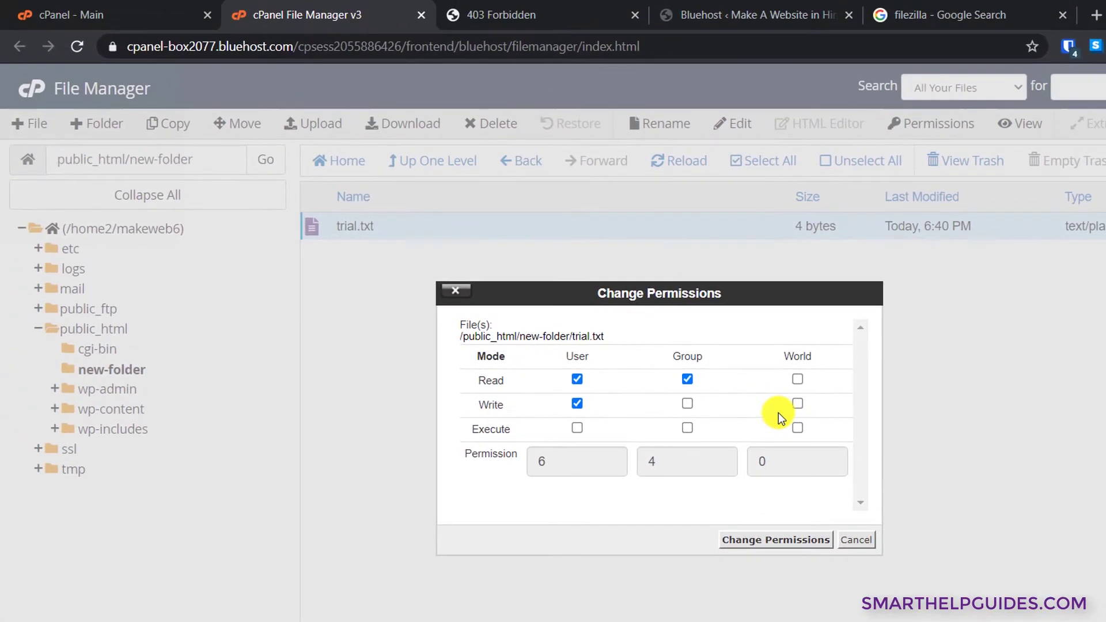
left_click(800, 378)
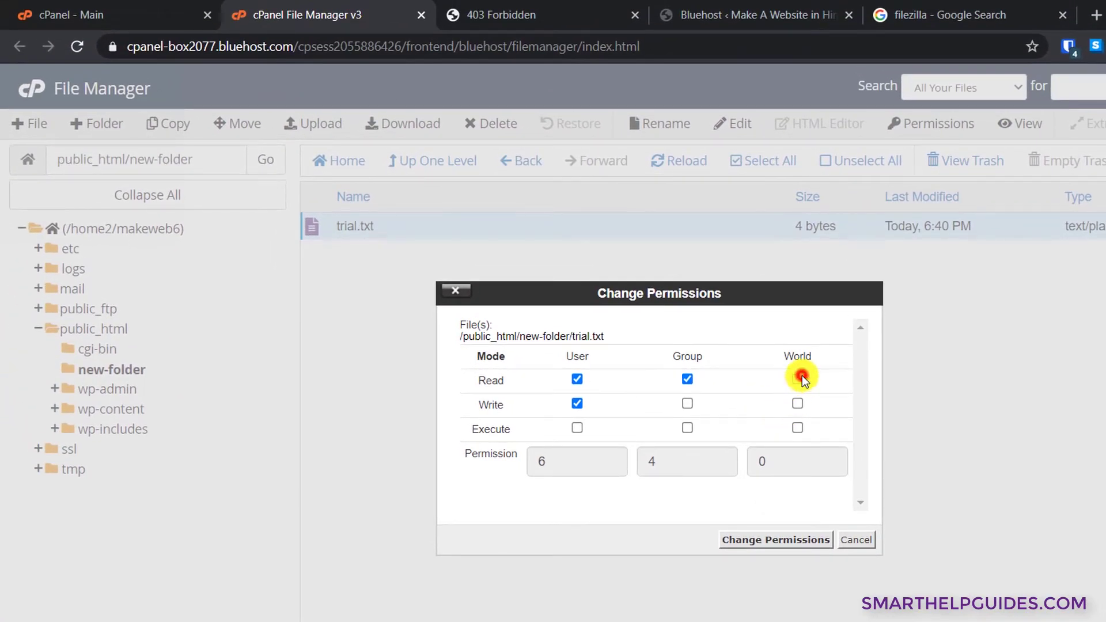
left_click(756, 544)
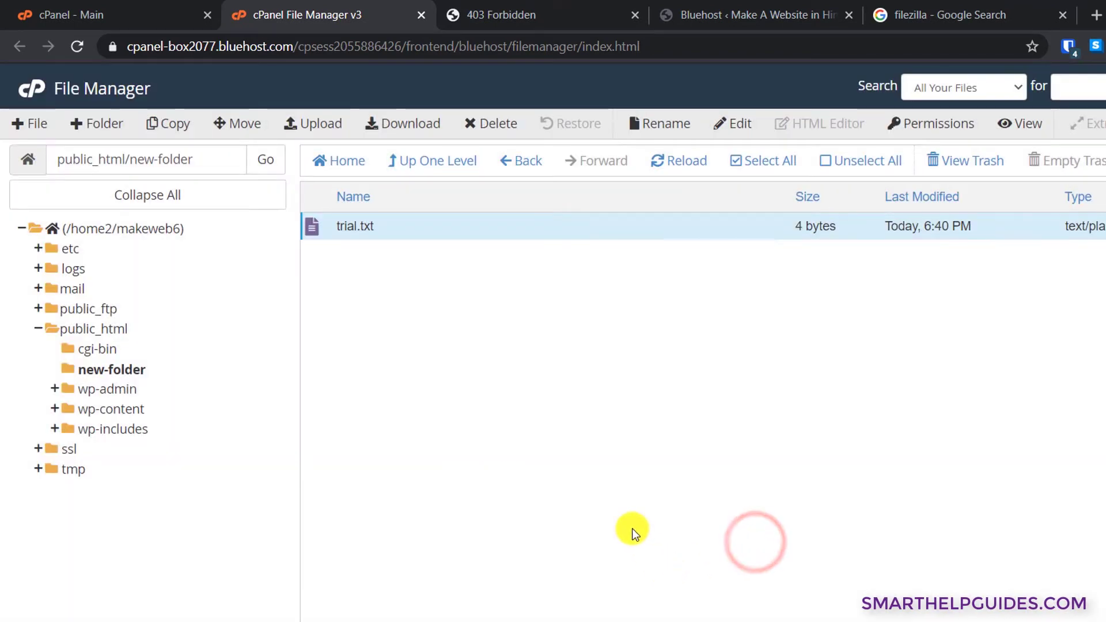
left_click(639, 421)
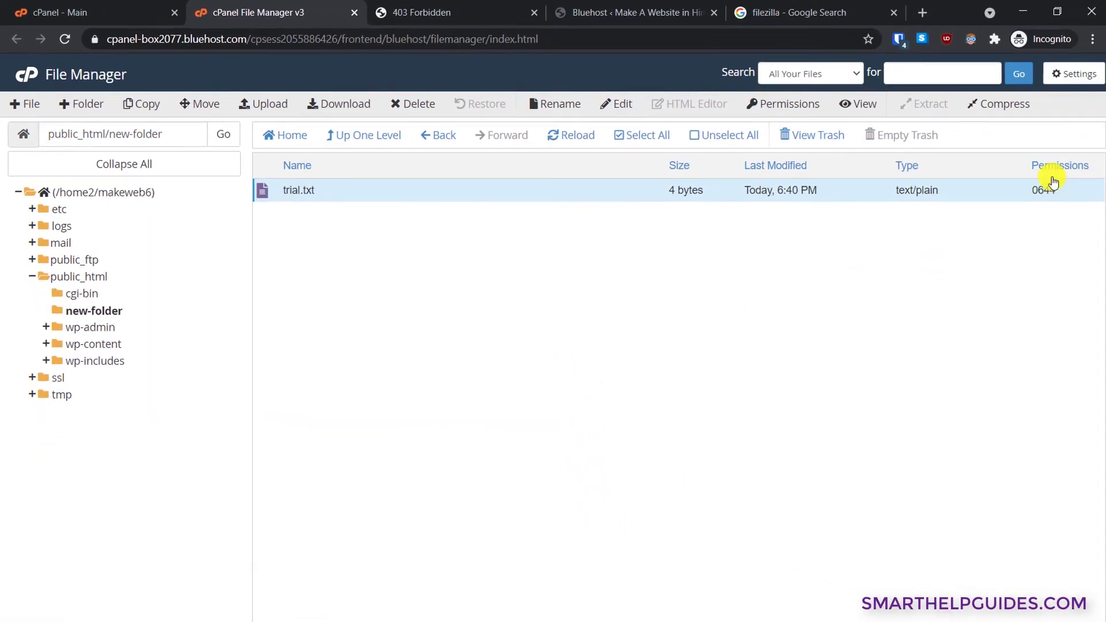
- Reload the live trial.txt page to check public access, and return to the File Manager
left_click(447, 9)
left_click(65, 40)
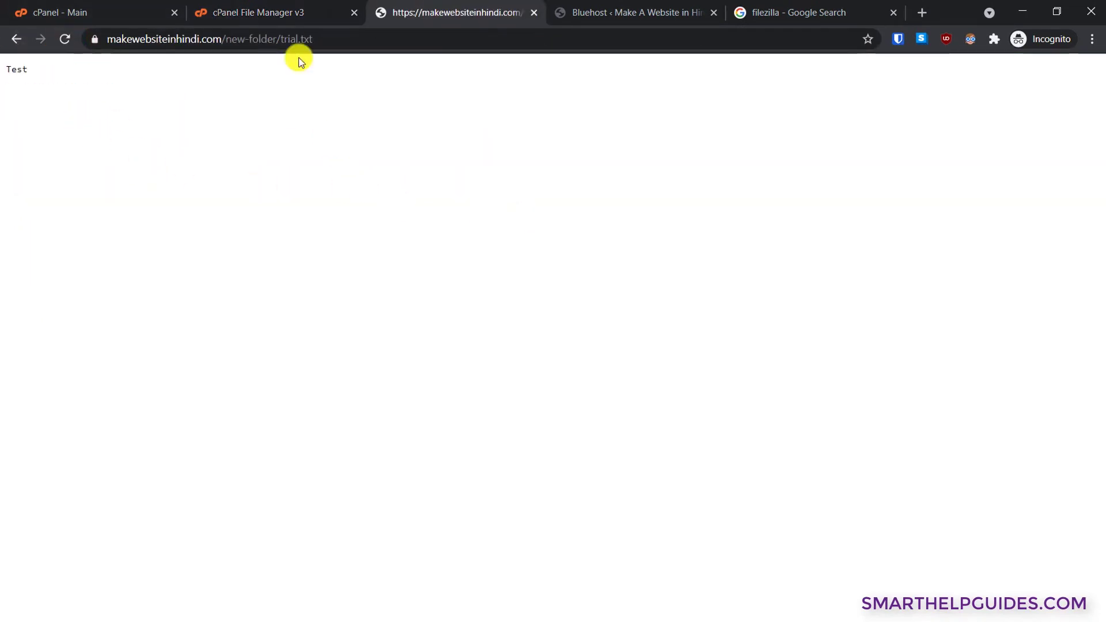
left_click(260, 7)
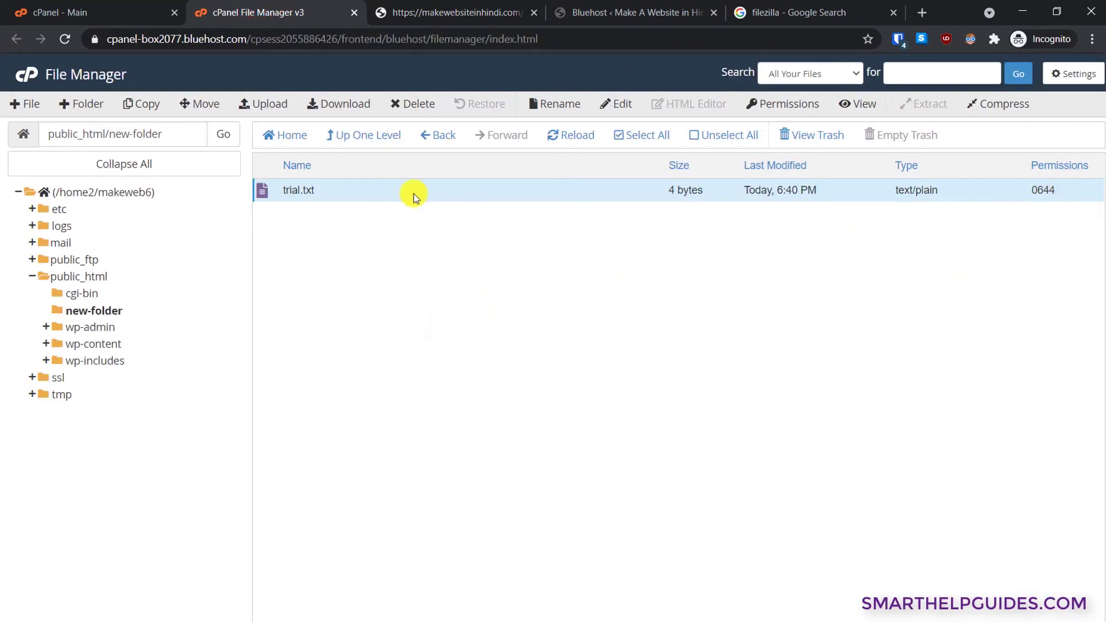
- Go up to the public_html folder and examine the permissions of wp-config.php
left_click(332, 133)
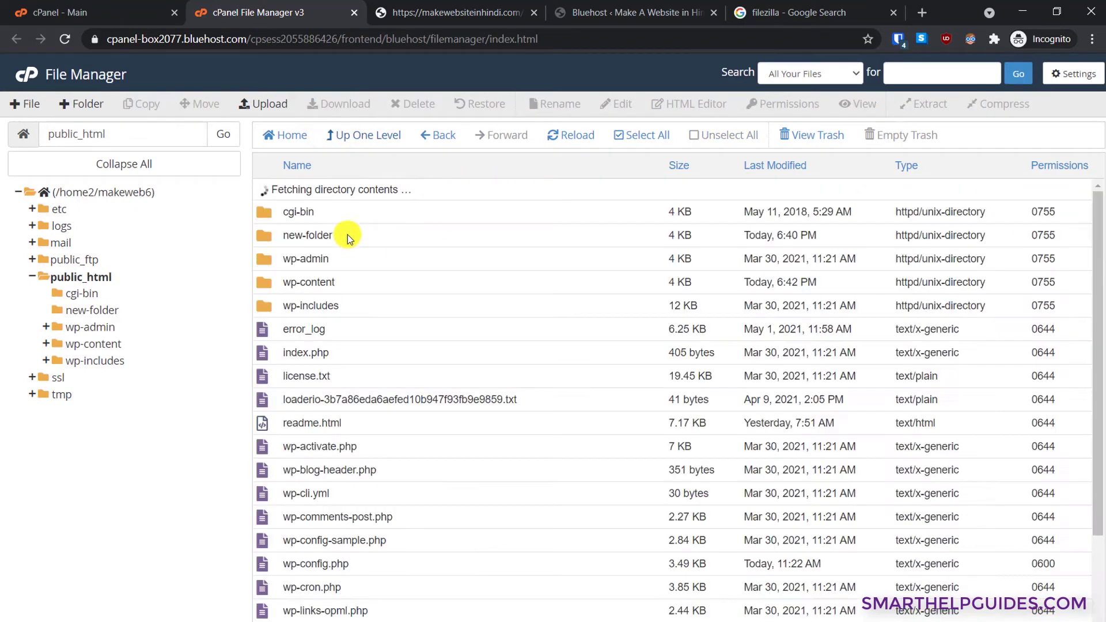
scroll(414, 296, "down", 2)
scroll(414, 296, "down", 1)
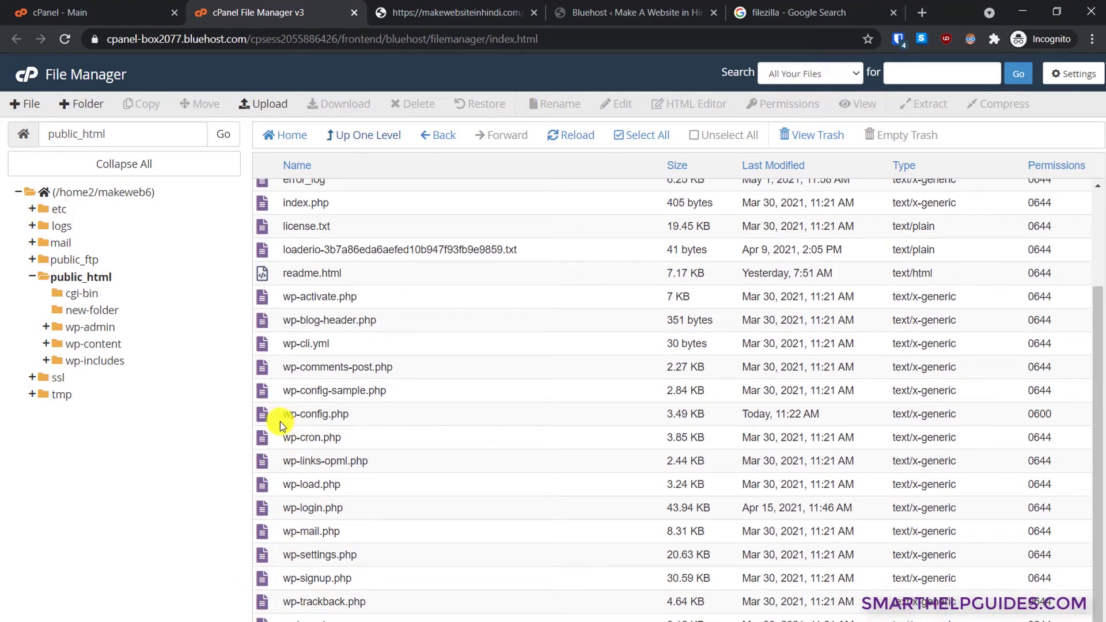
left_click(257, 416)
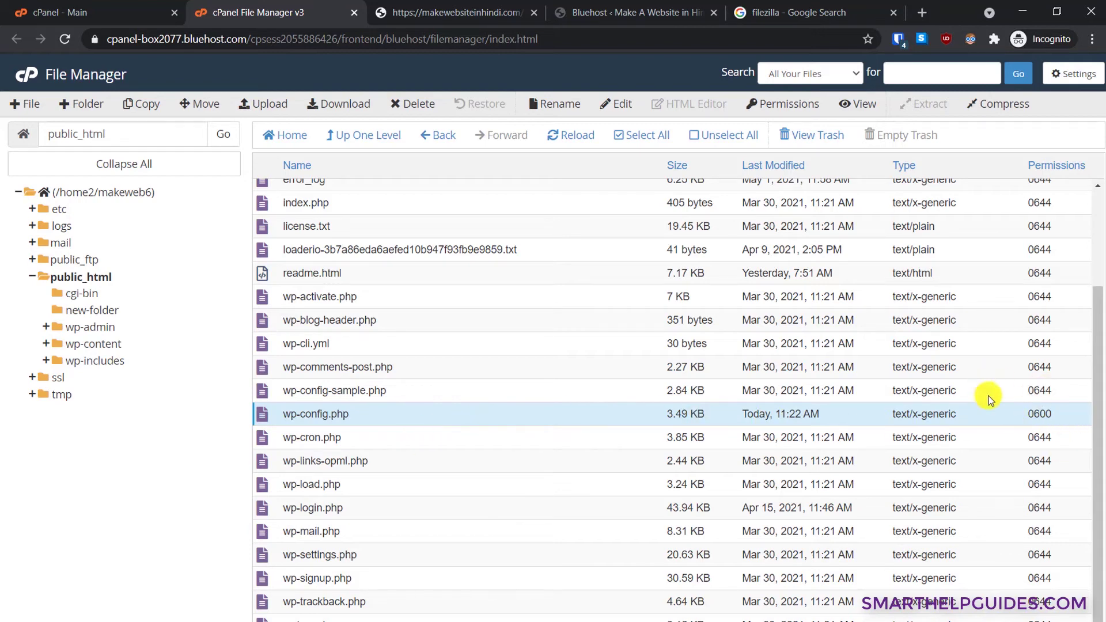
- Open the FileZilla website from the Google search results and go to the FileZilla Client download page
left_click(462, 6)
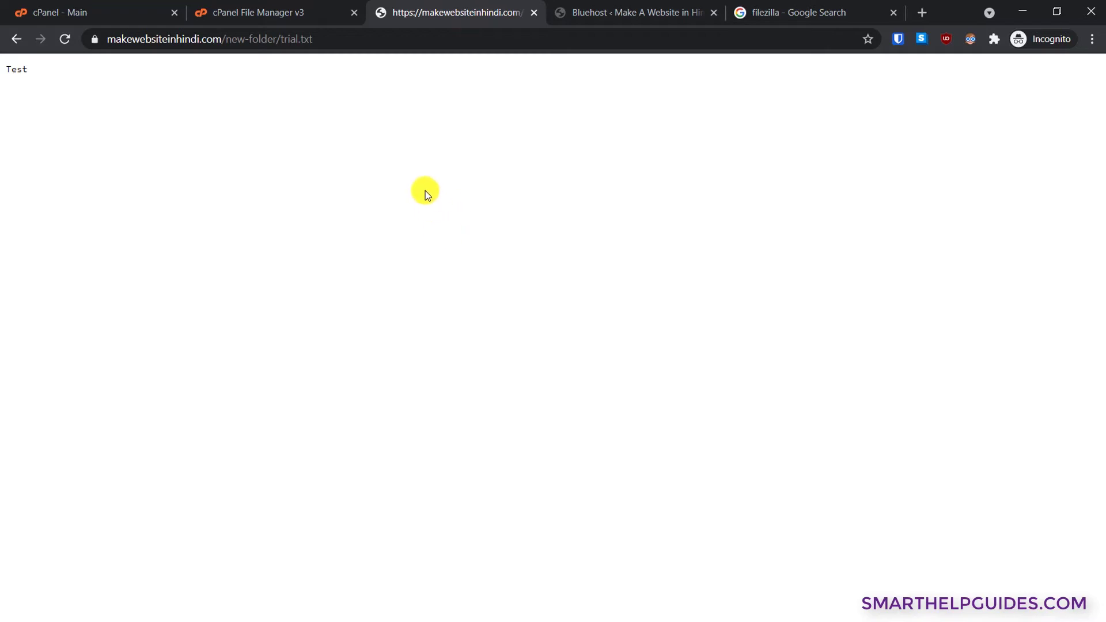
left_click(803, 12)
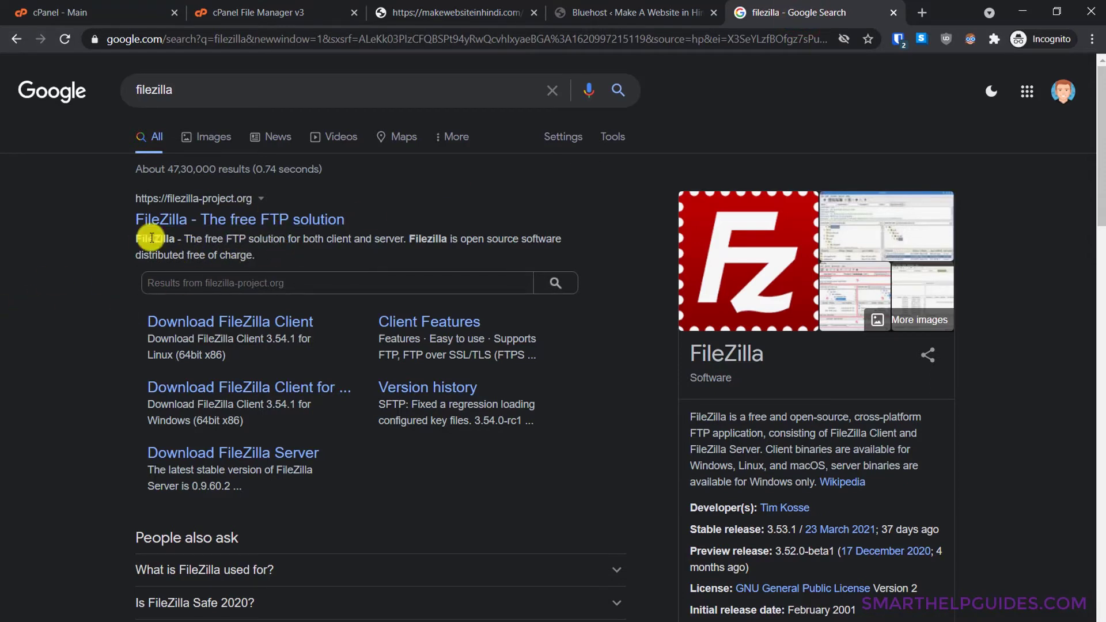
left_click(16, 285)
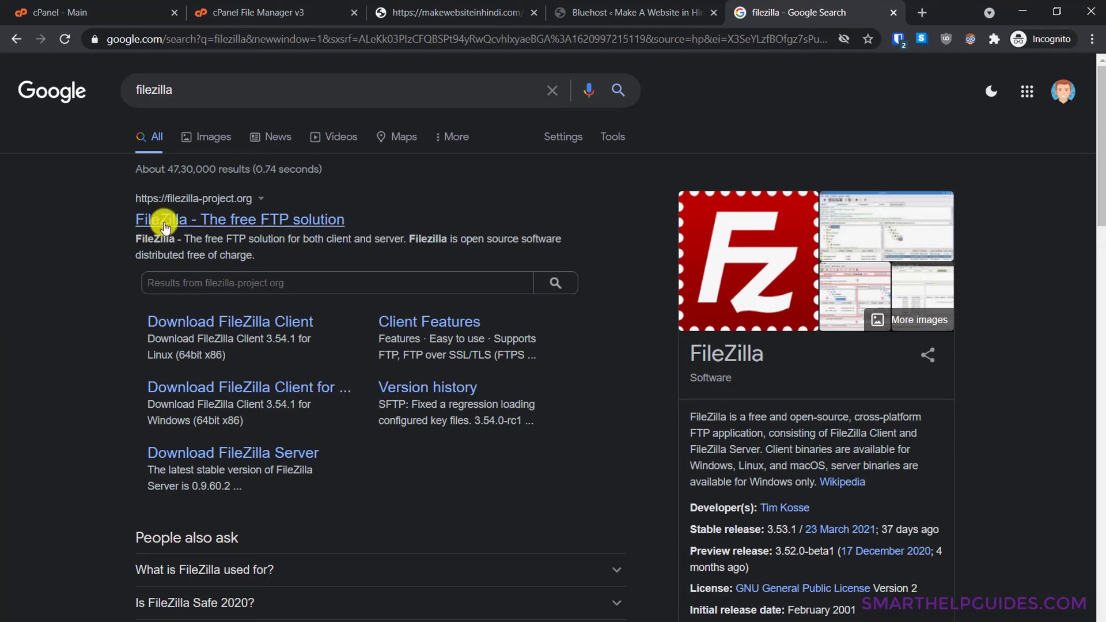
left_click(28, 271)
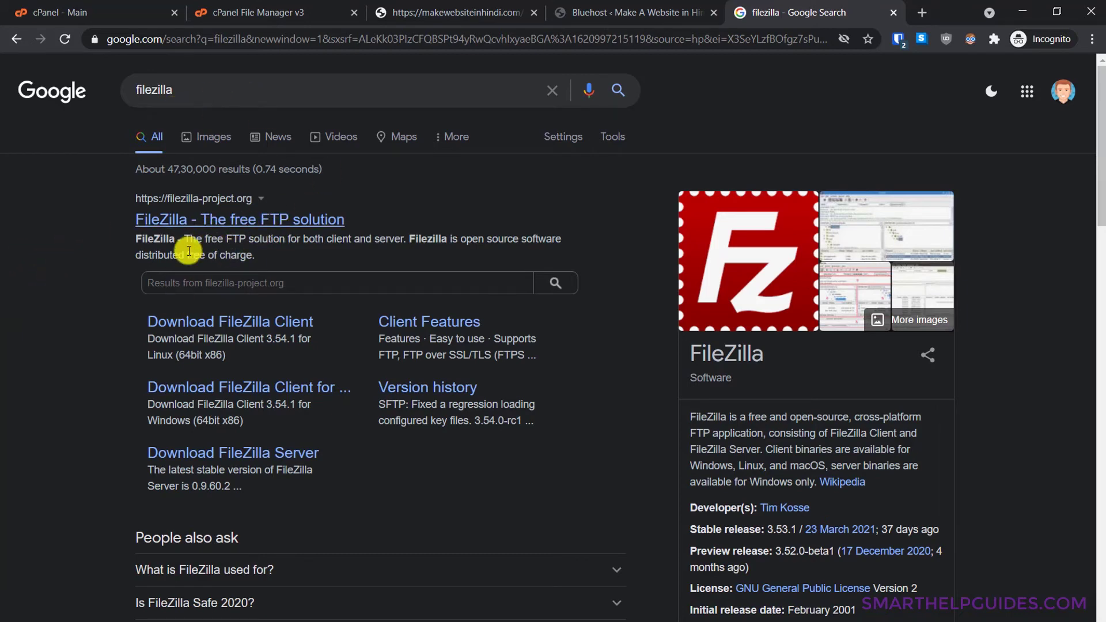
left_click(219, 217)
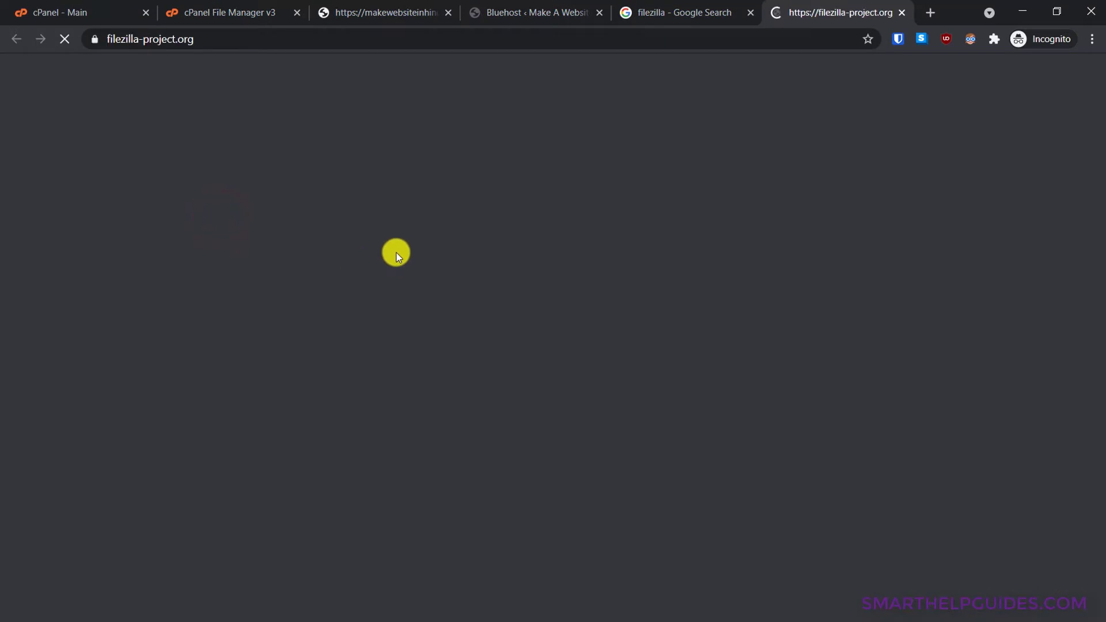
scroll(346, 240, "down", 1)
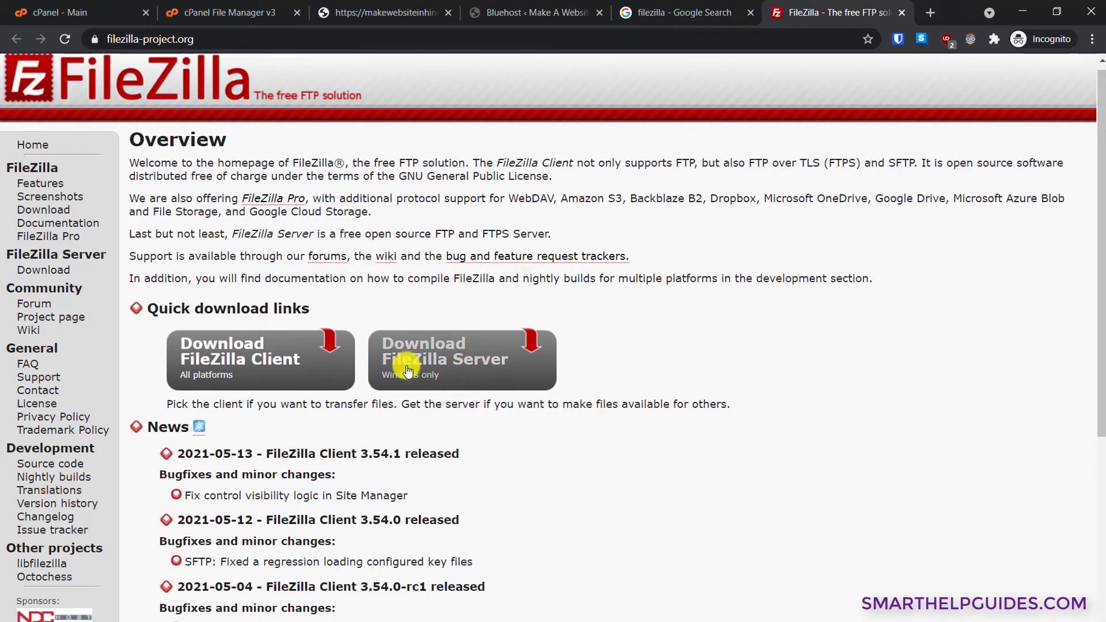
left_click(266, 368)
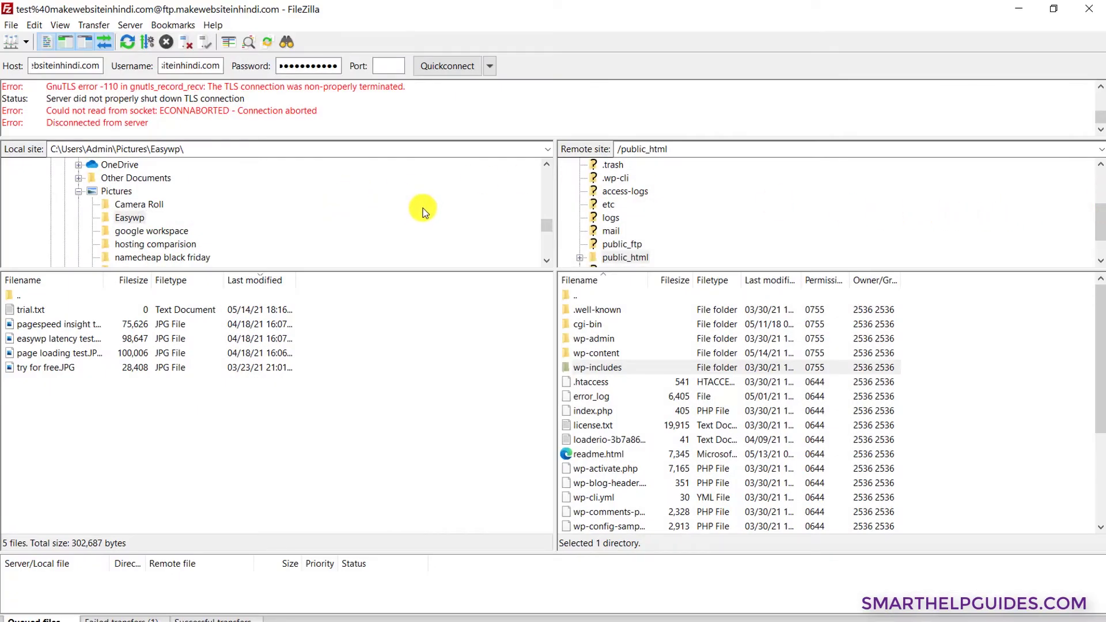
- Examine the host entry in FileZilla's quick connection settings and minimize the program
double_click(75, 67)
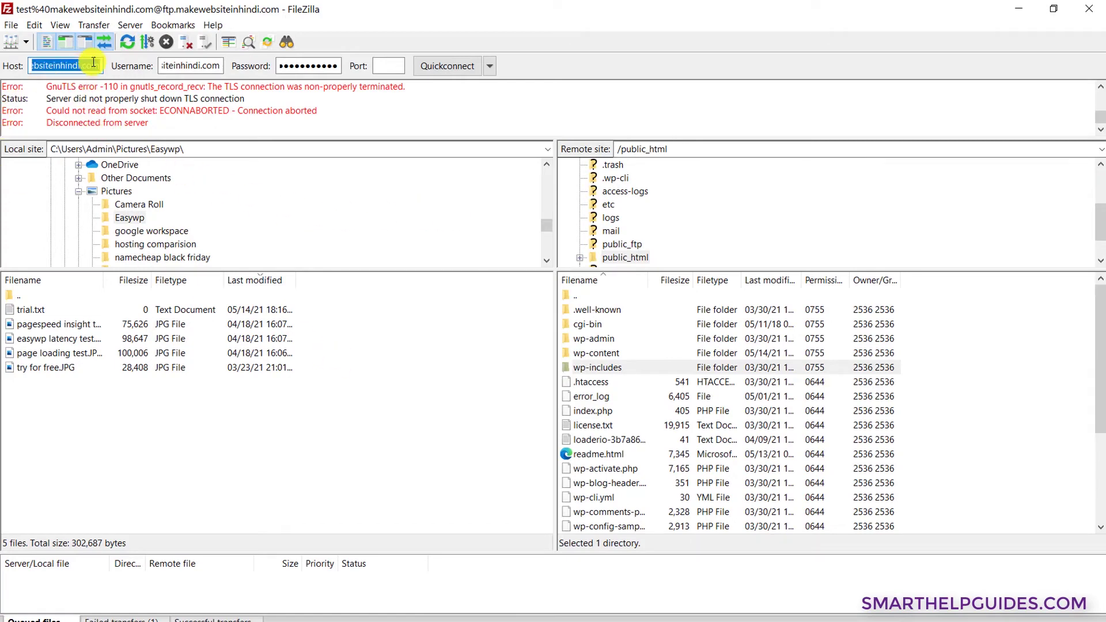
left_click(1019, 12)
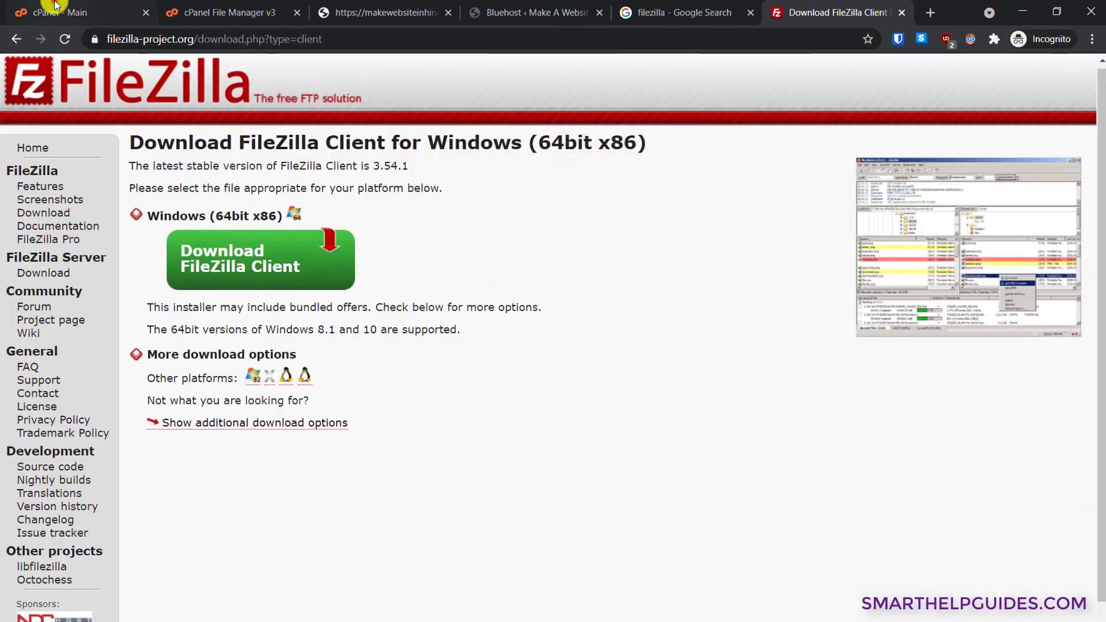
- Switch to the cPanel main page and open FTP Accounts in the Files section
left_click(56, 6)
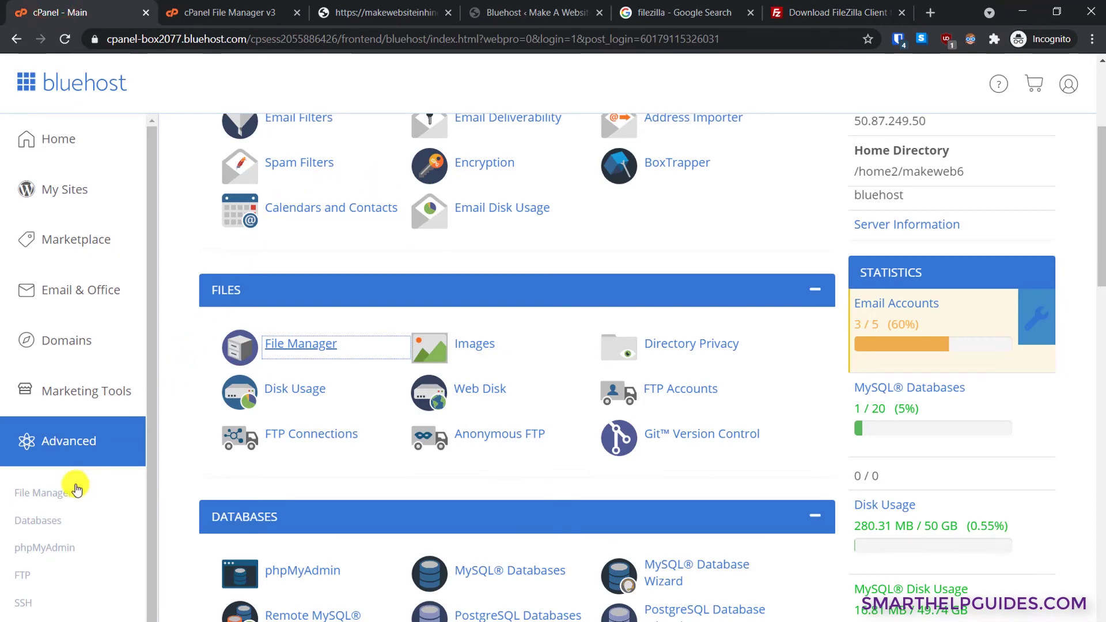
scroll(69, 490, "up", 4)
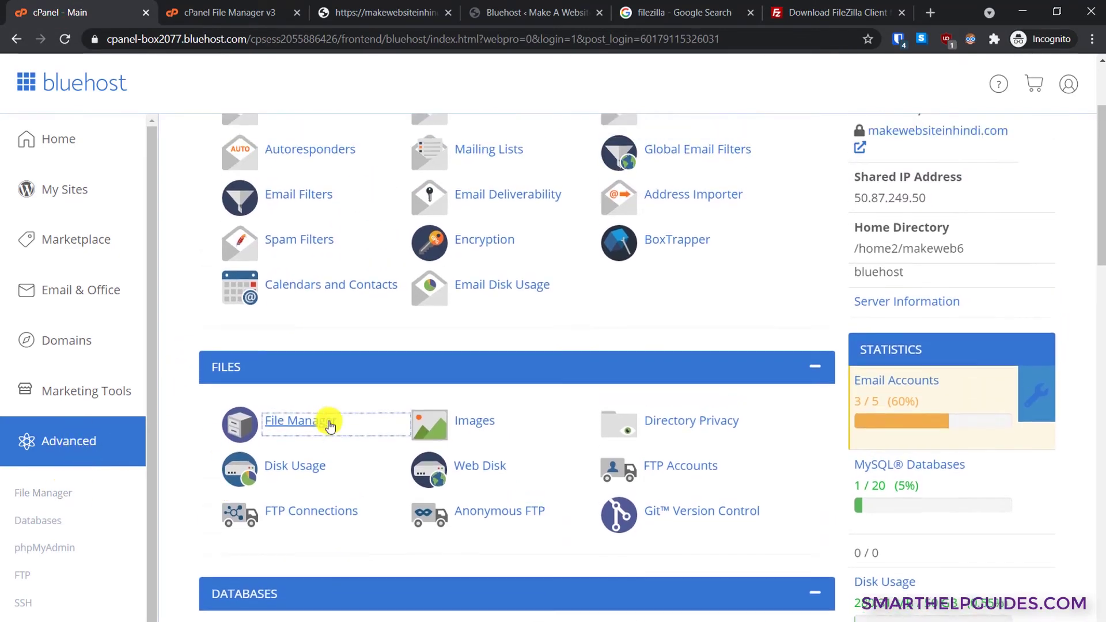
scroll(526, 423, "down", 3)
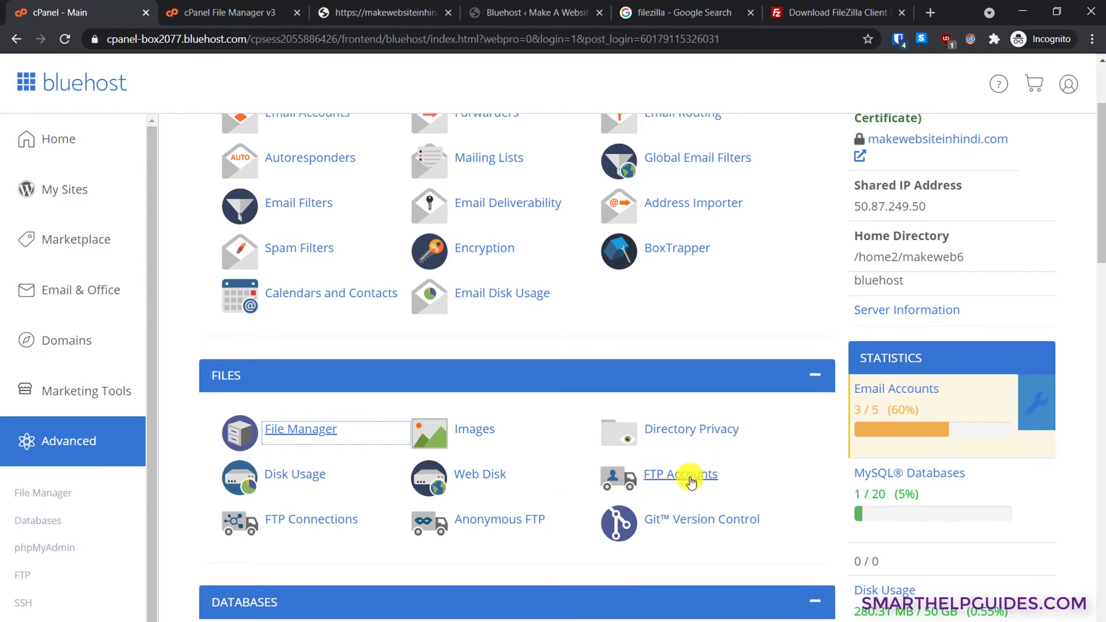
left_click(688, 479)
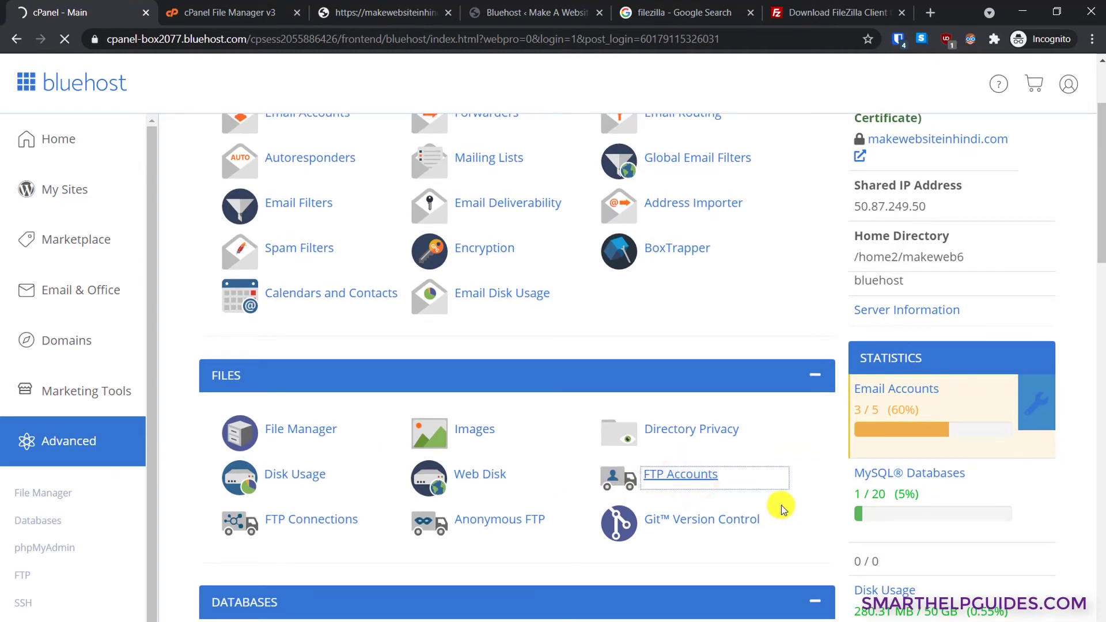
scroll(781, 506, "down", 2)
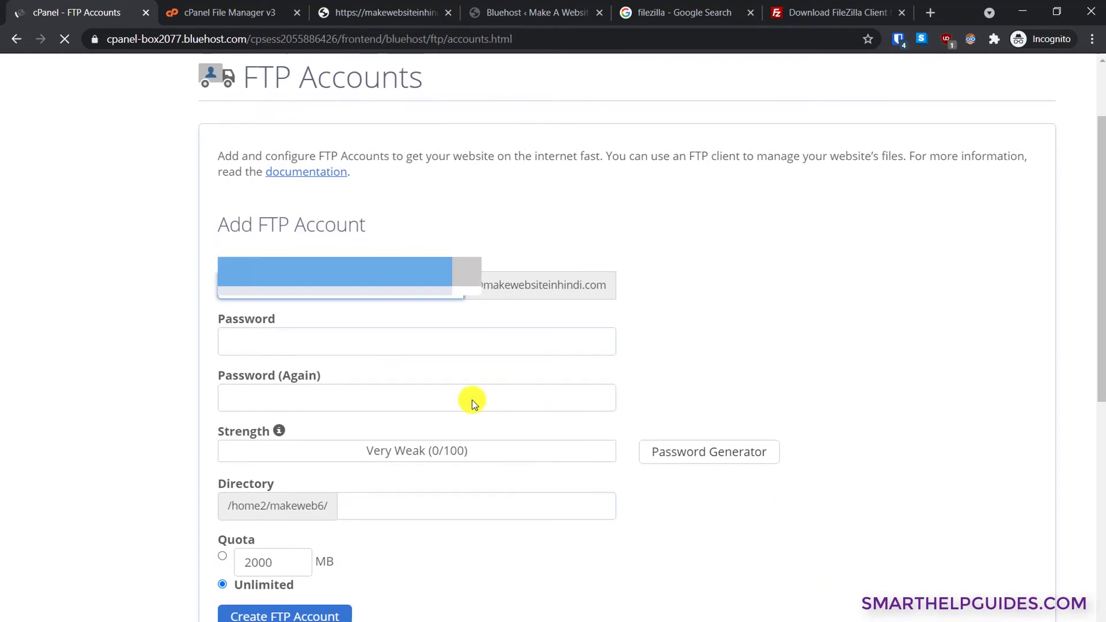
- Enter test2 as the new FTP account's login, generate and copy a strong password, and apply it to both password fields
scroll(470, 400, "down", 1)
left_click(380, 231)
type("test2")
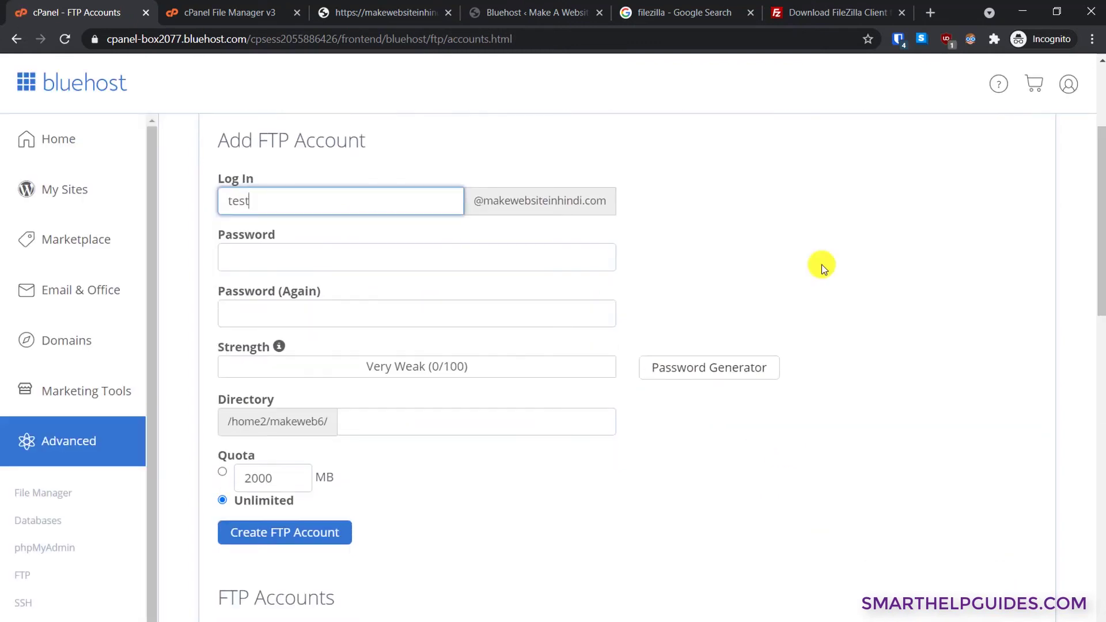
left_click(512, 250)
left_click(674, 366)
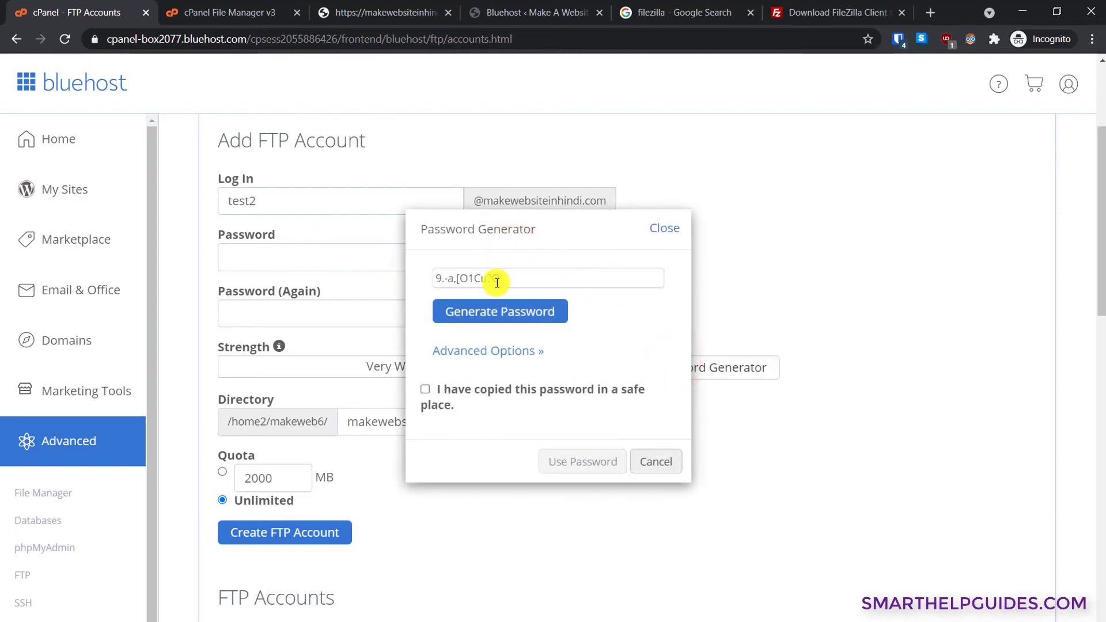
left_click_drag(412, 275, 502, 279)
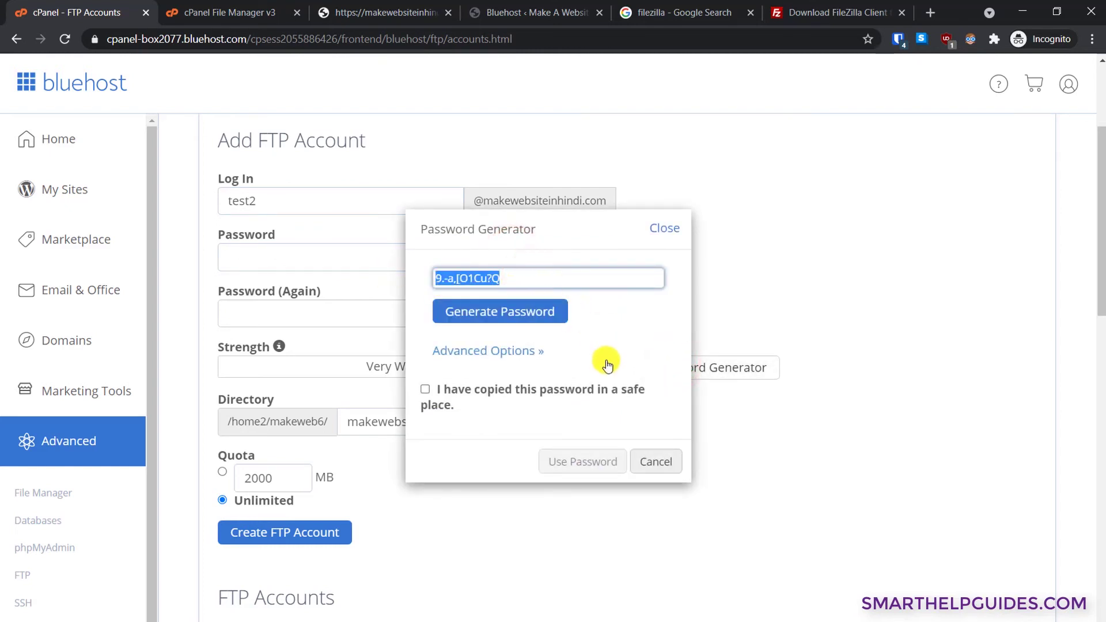
left_click(425, 392)
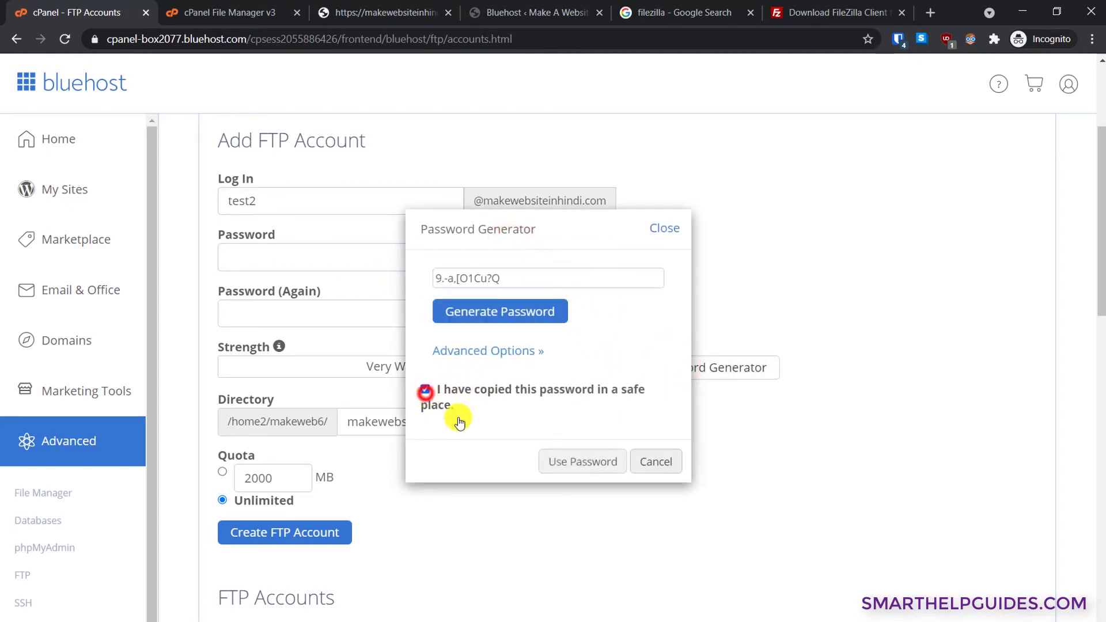
left_click(568, 463)
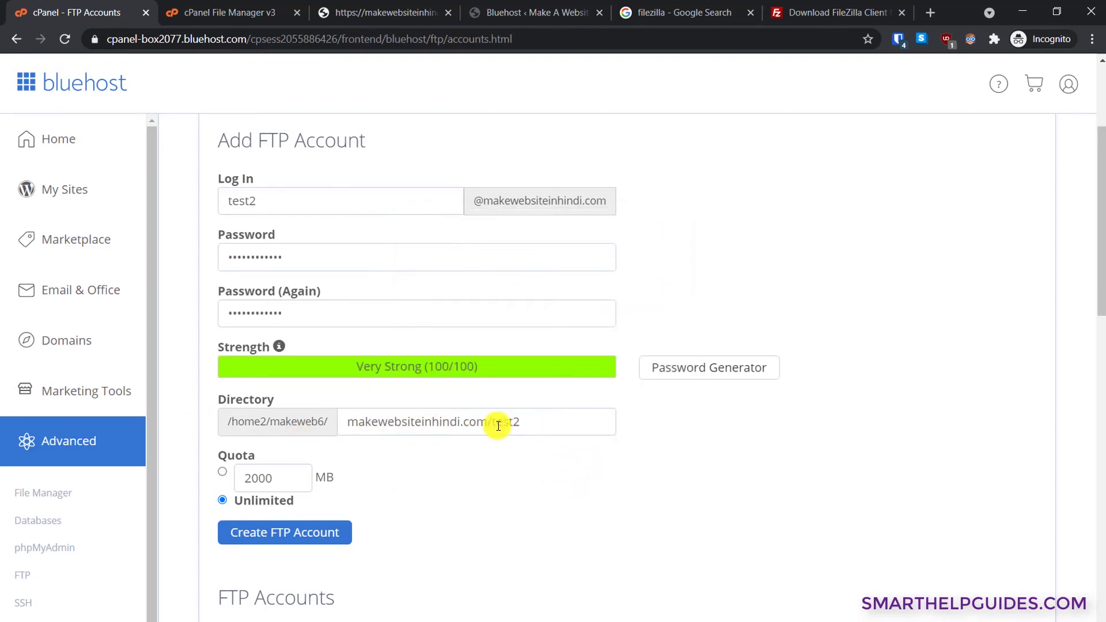
- Clear the directory path so only the home directory remains, and create the FTP account with unlimited quota
triple_click(557, 421)
key("BackSpace")
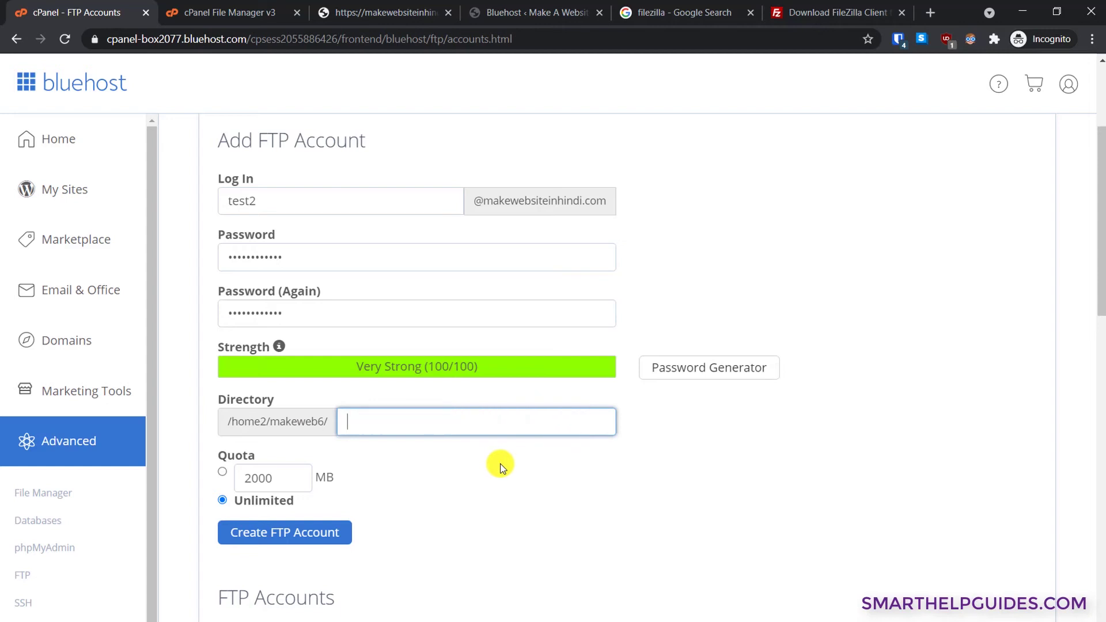
scroll(489, 449, "down", 1)
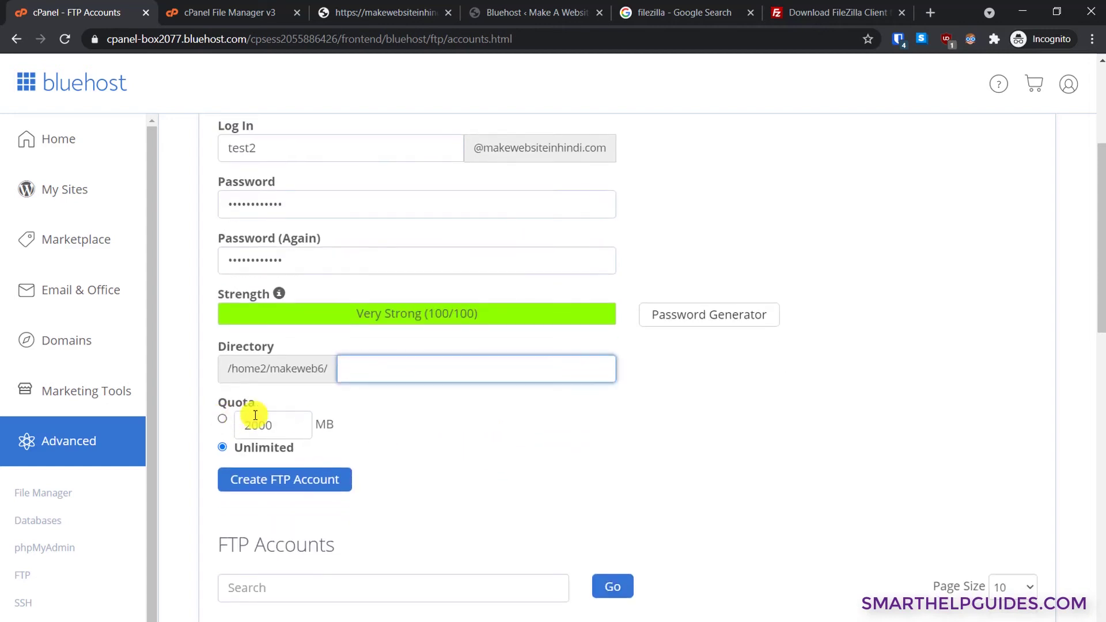
left_click(275, 483)
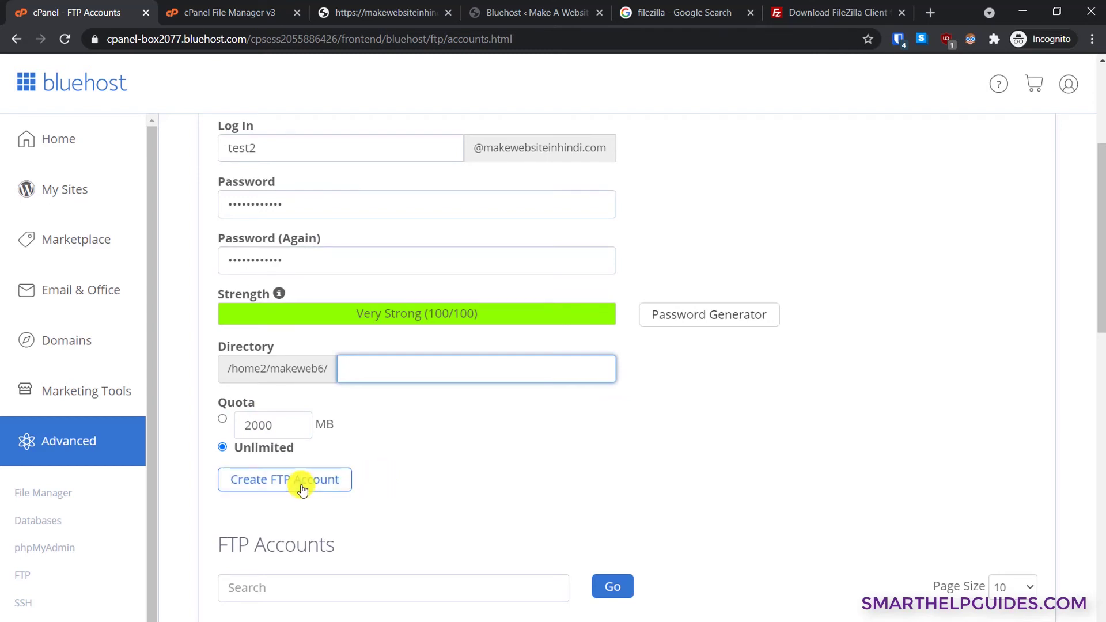
left_click(302, 484)
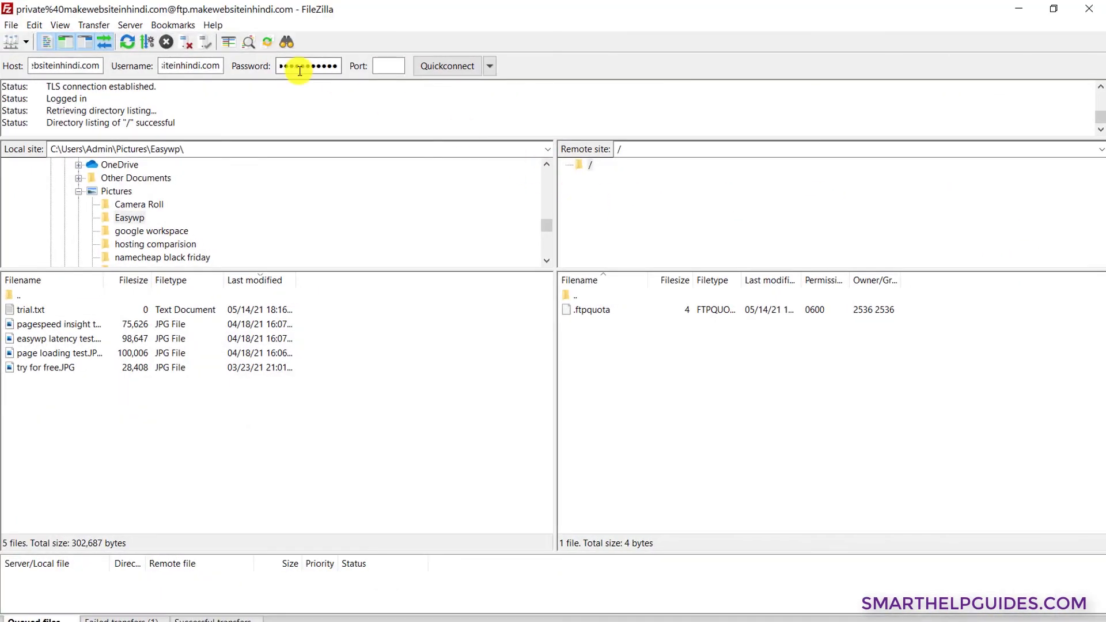
- Switch to FileZilla, replace the quick connection password with the copied account password, and minimize the program
double_click(299, 70)
key("ctrl+v")
left_click(1028, 10)
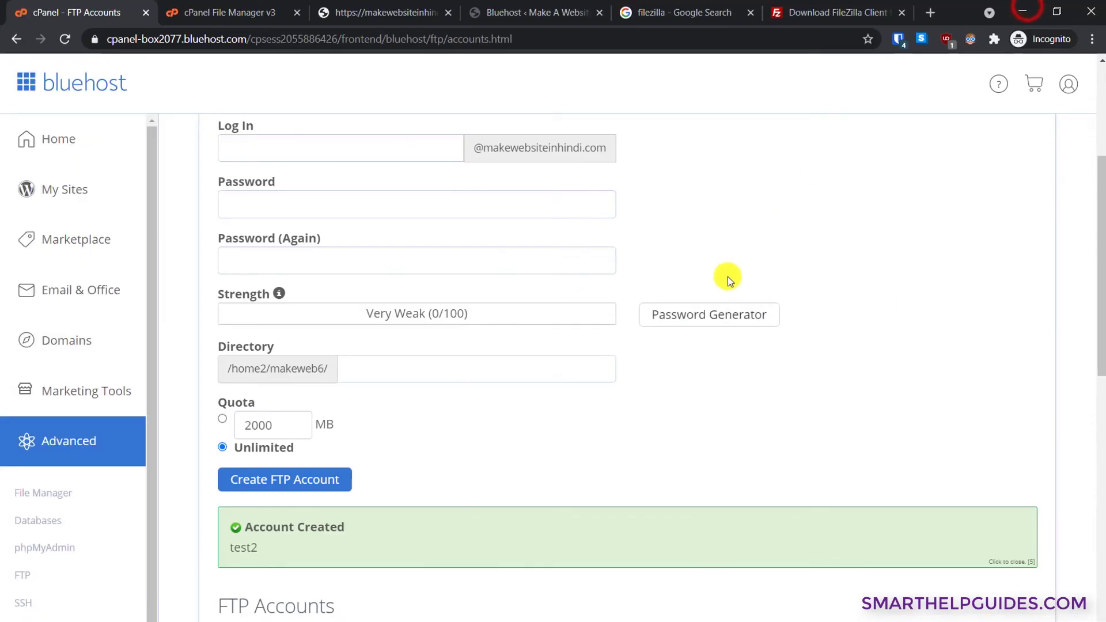
- Open the FTP client configuration details for the test2 account in the FTP Accounts list
scroll(582, 448, "down", 5)
scroll(585, 447, "down", 2)
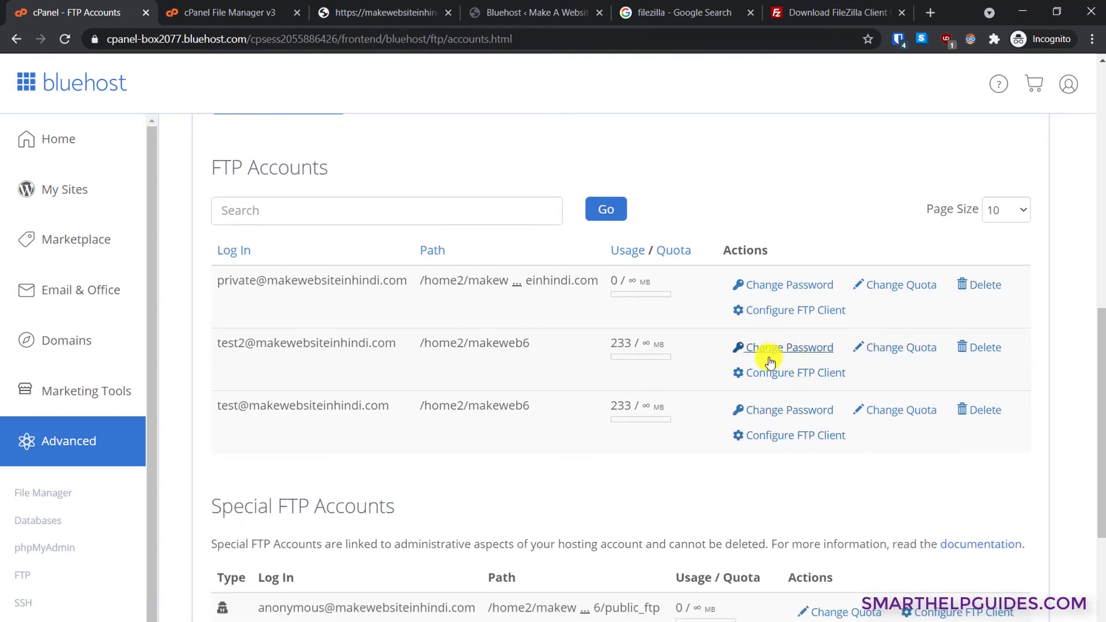
left_click_drag(253, 347, 208, 344)
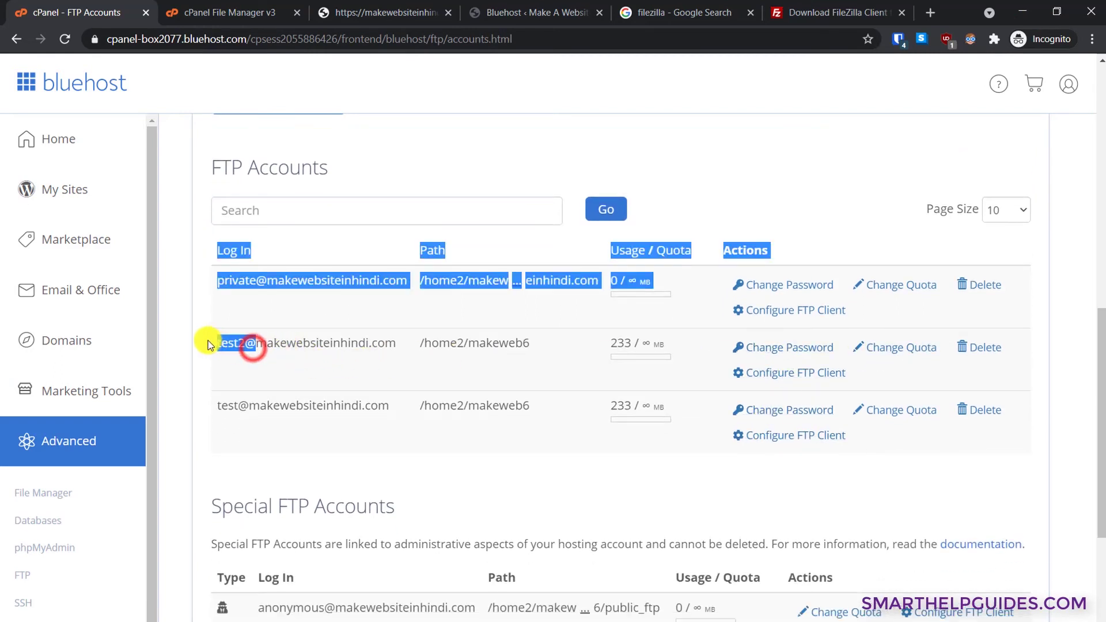
left_click(775, 374)
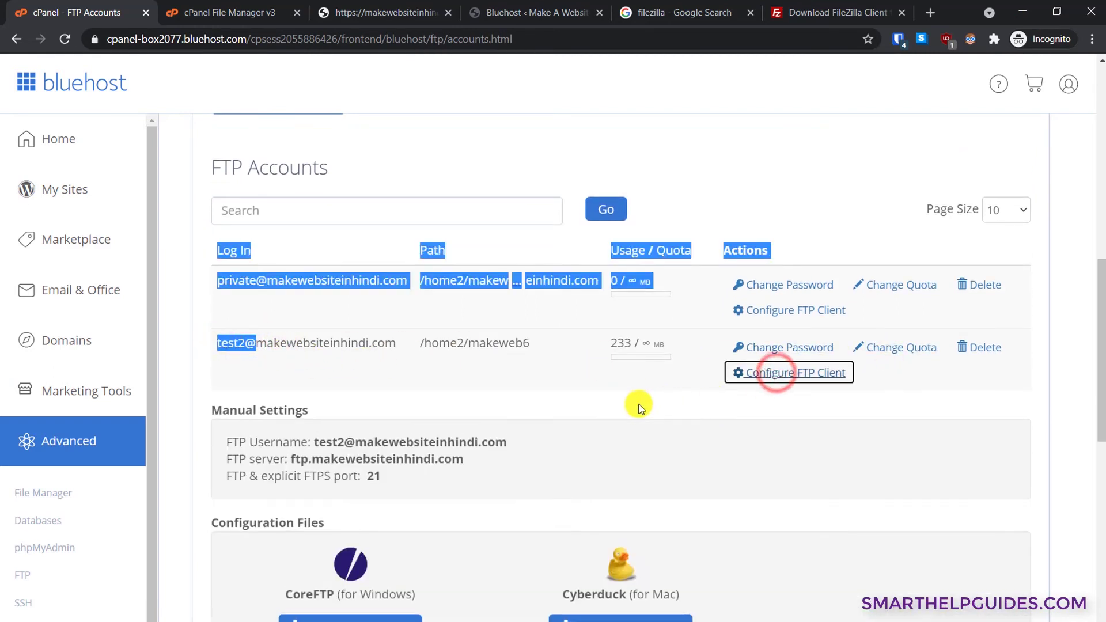
- Copy the test2 account's FTP username from the manual settings into FileZilla's Username field and return to cPanel
scroll(637, 403, "down", 2)
left_click_drag(519, 309, 314, 295)
key("ctrl+c")
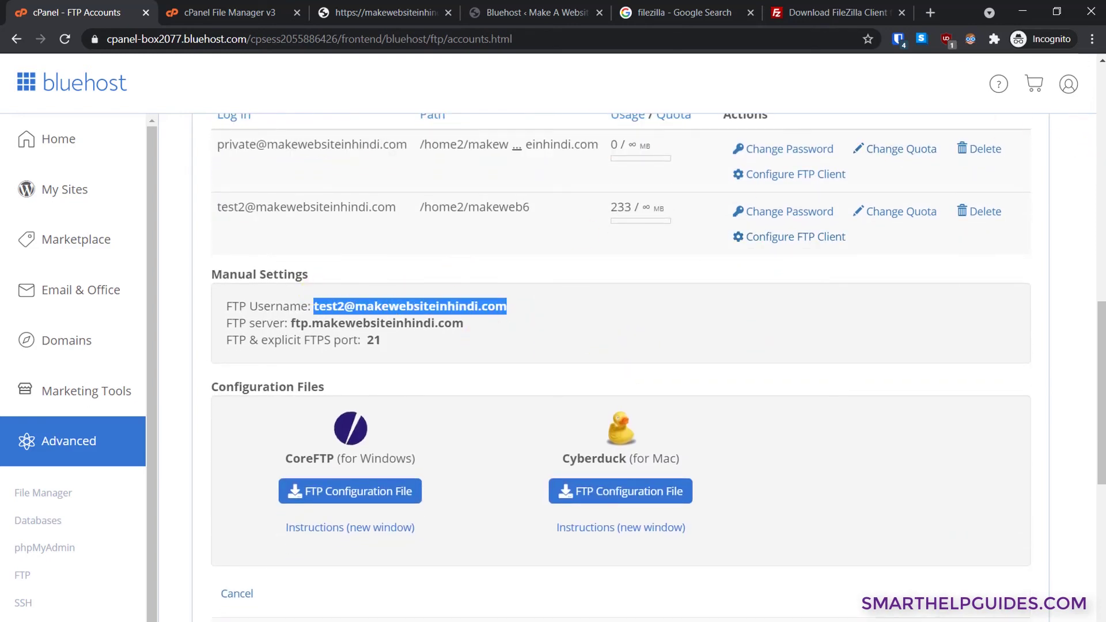
key("alt+Tab")
double_click(190, 67)
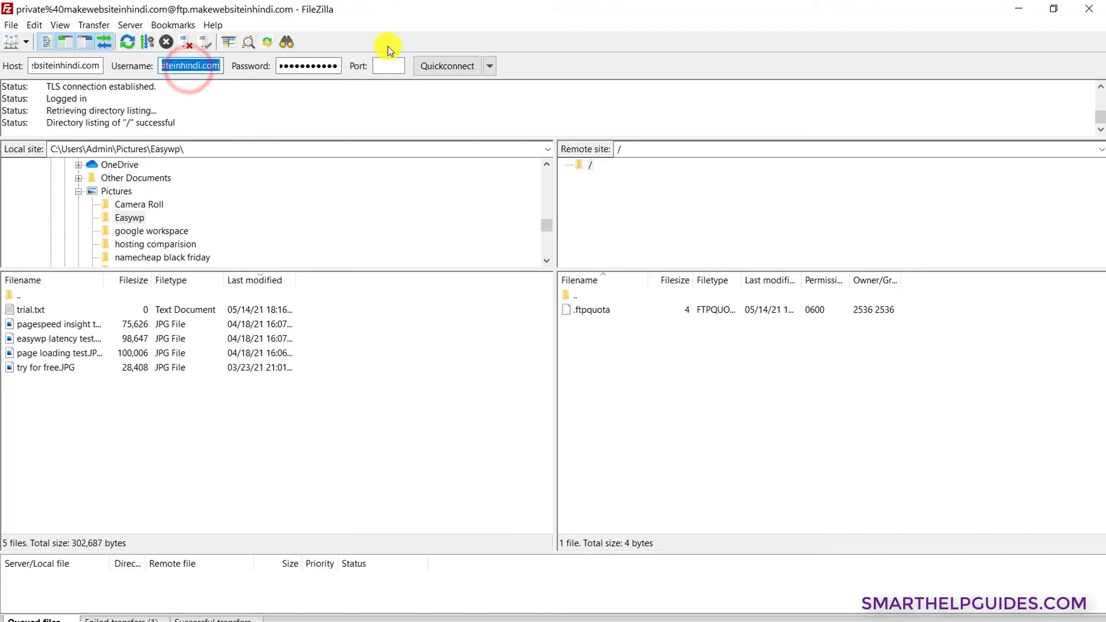
key("ctrl+v")
left_click(1010, 7)
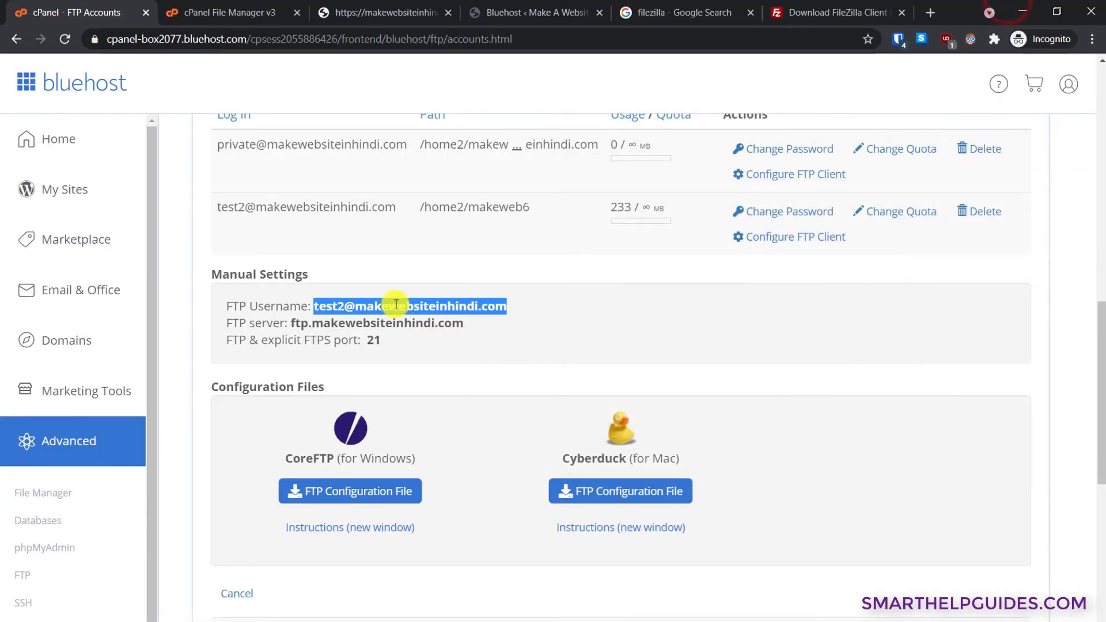
- Copy the FTP server ftp.makewebsiteinhindi.com into FileZilla's Host field and connect with the port left blank
left_click_drag(462, 320, 290, 321)
key("ctrl+c")
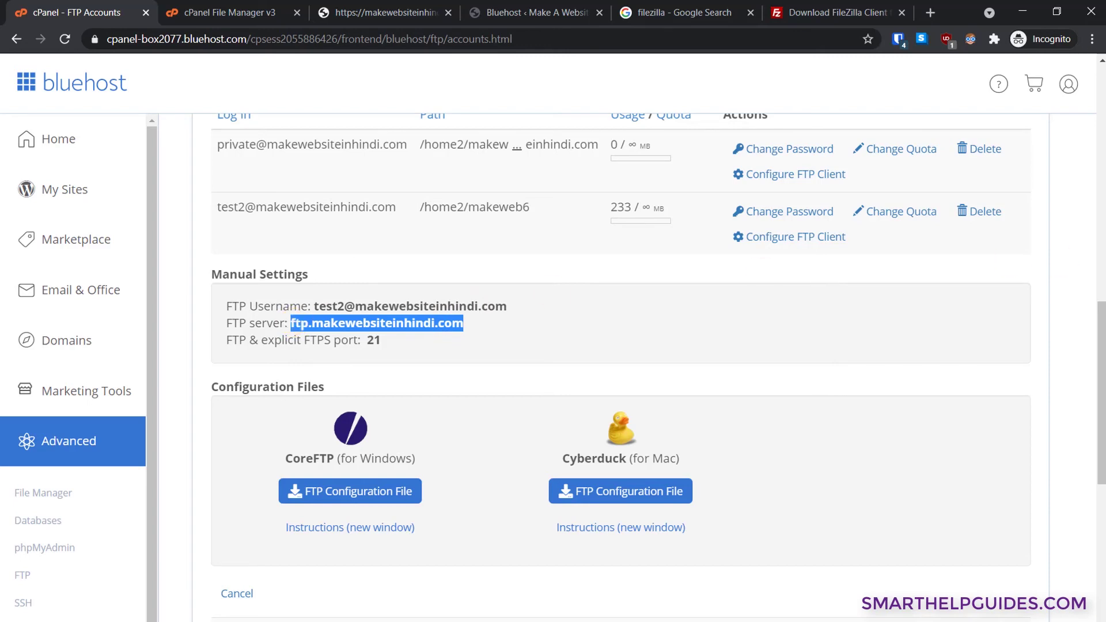
key("alt+Tab")
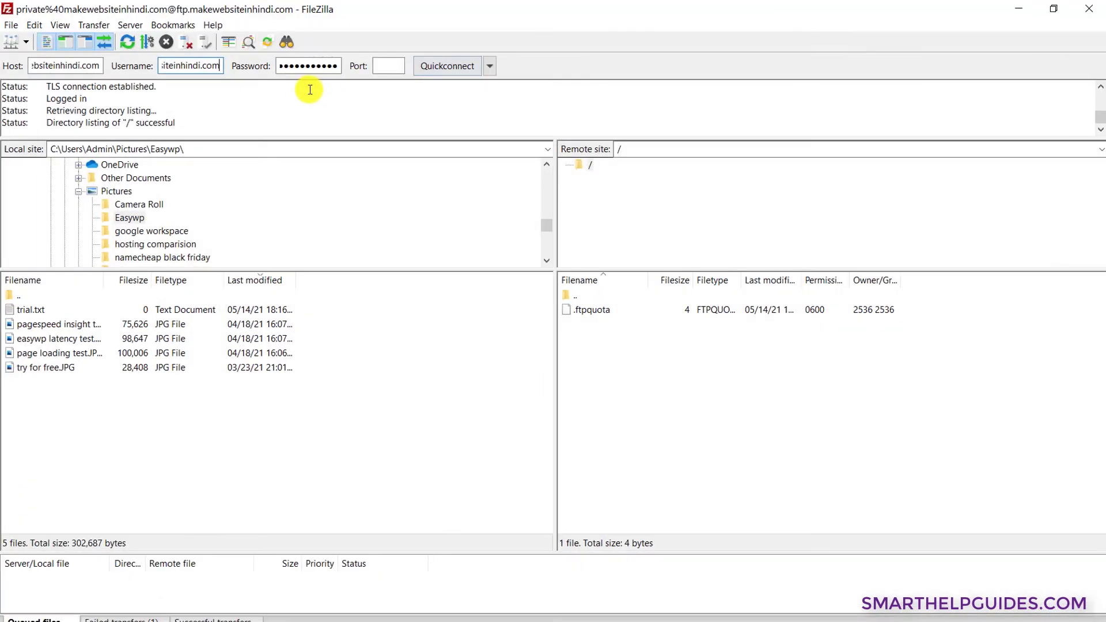
double_click(98, 64)
key("ctrl+v")
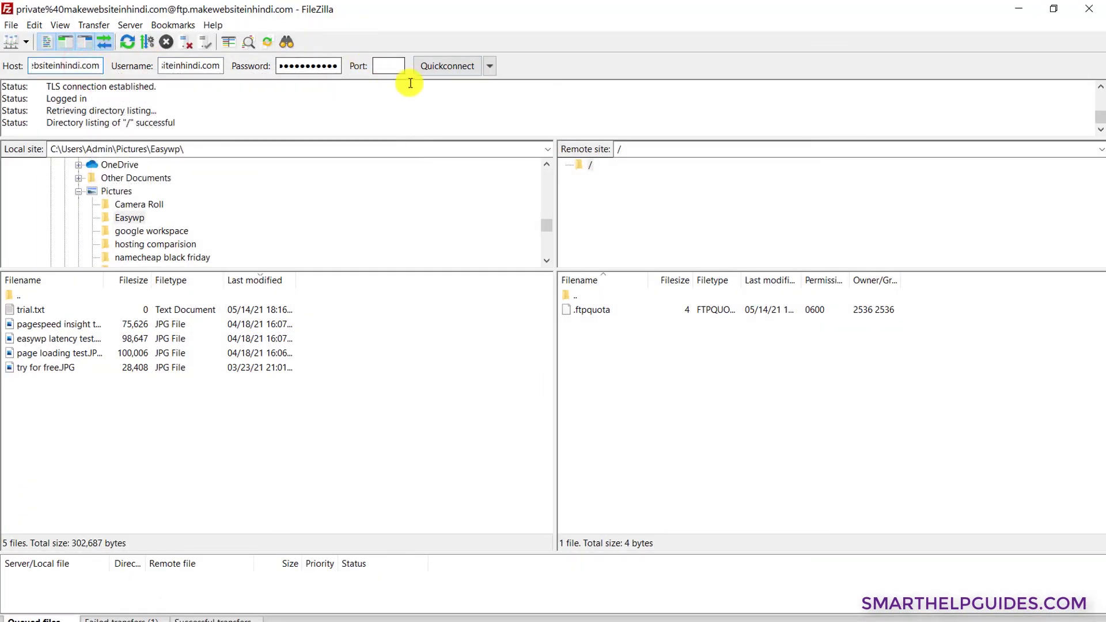
left_click(400, 62)
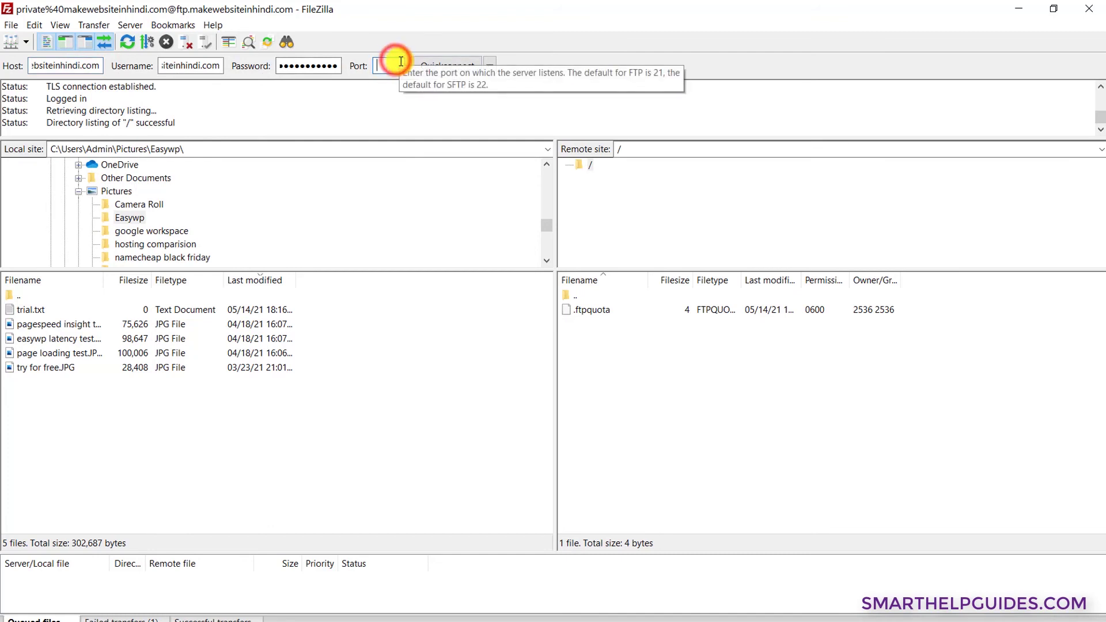
left_click(440, 67)
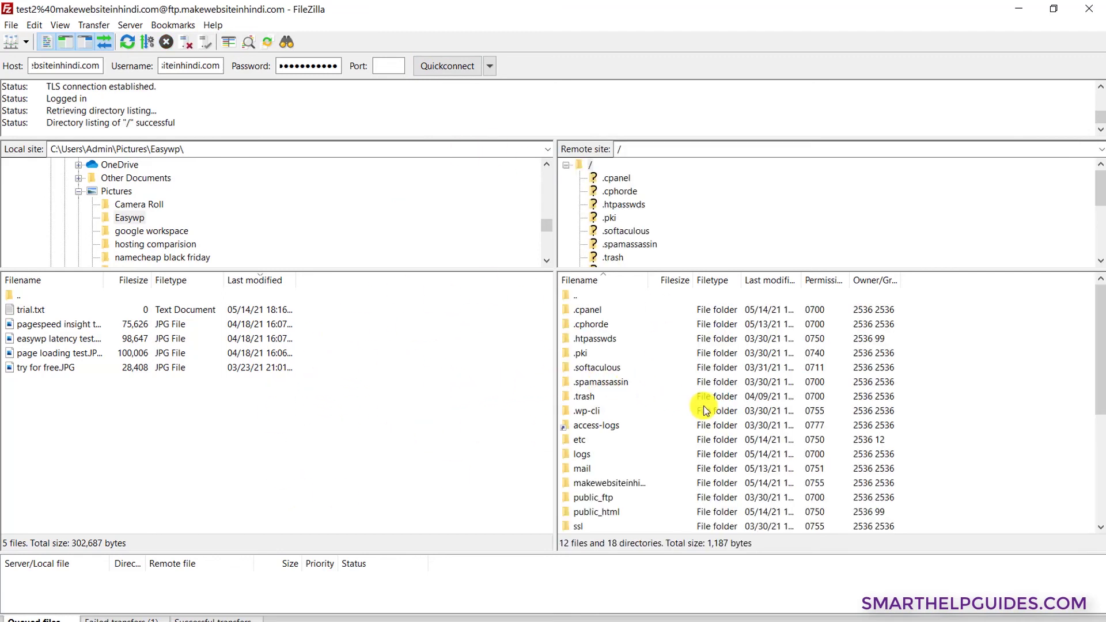
- Look through the remote root directory and open its public_html folder
scroll(706, 410, "down", 5)
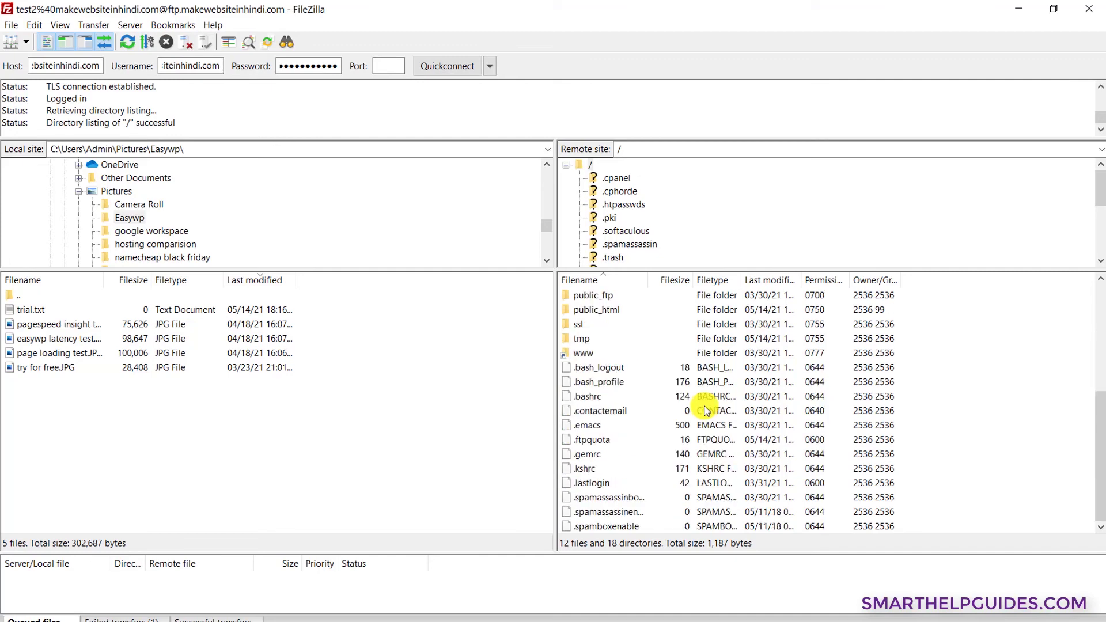
scroll(761, 360, "up", 5)
left_click(765, 353)
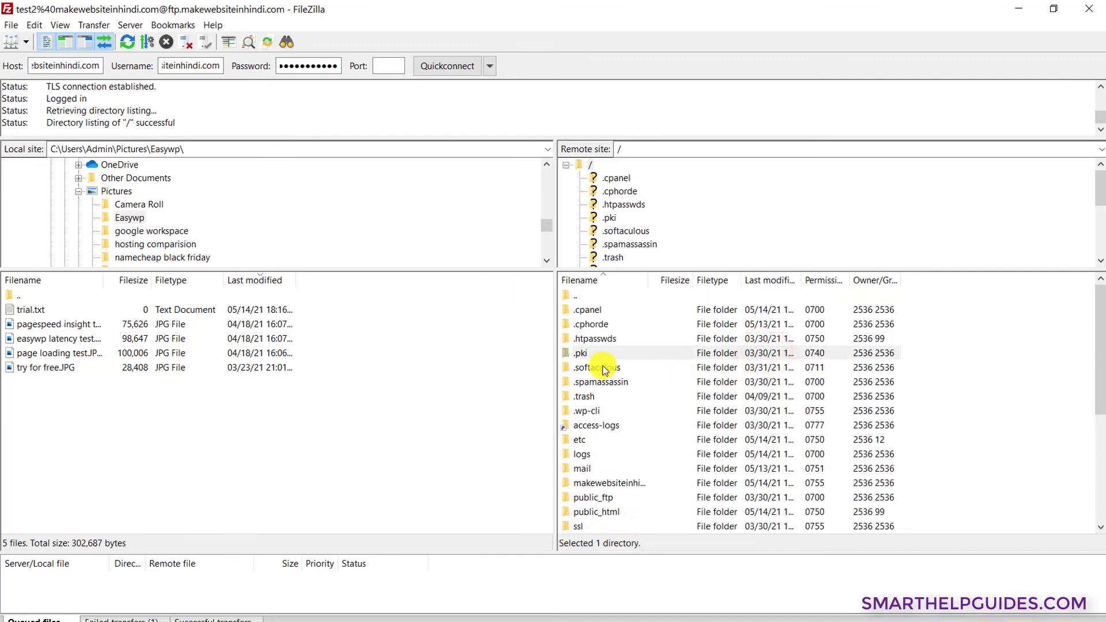
scroll(648, 432, "down", 1)
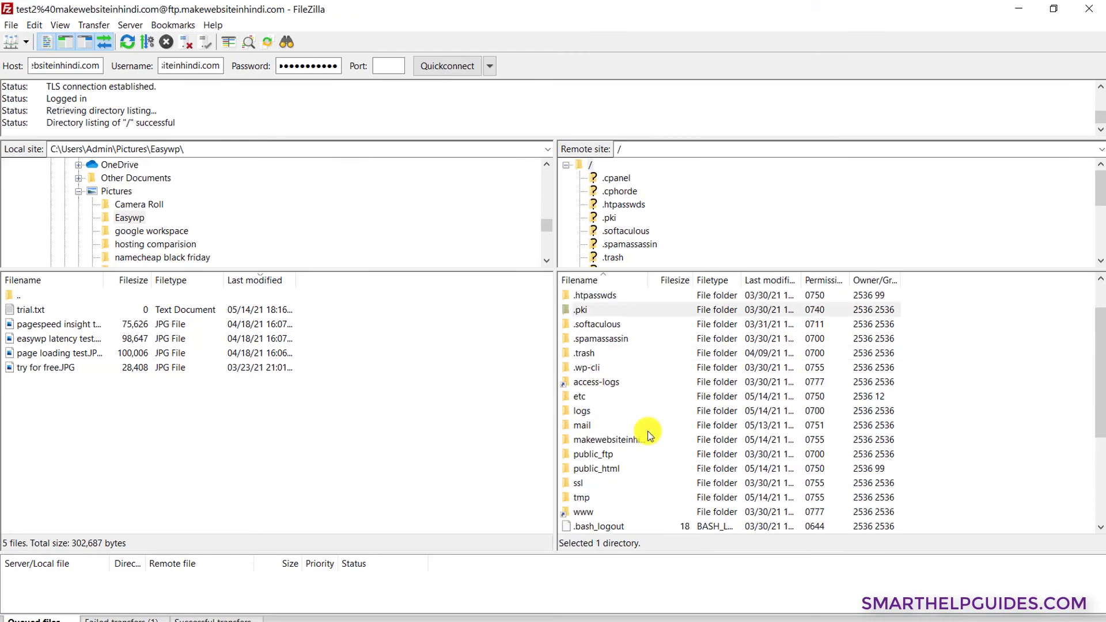
double_click(598, 469)
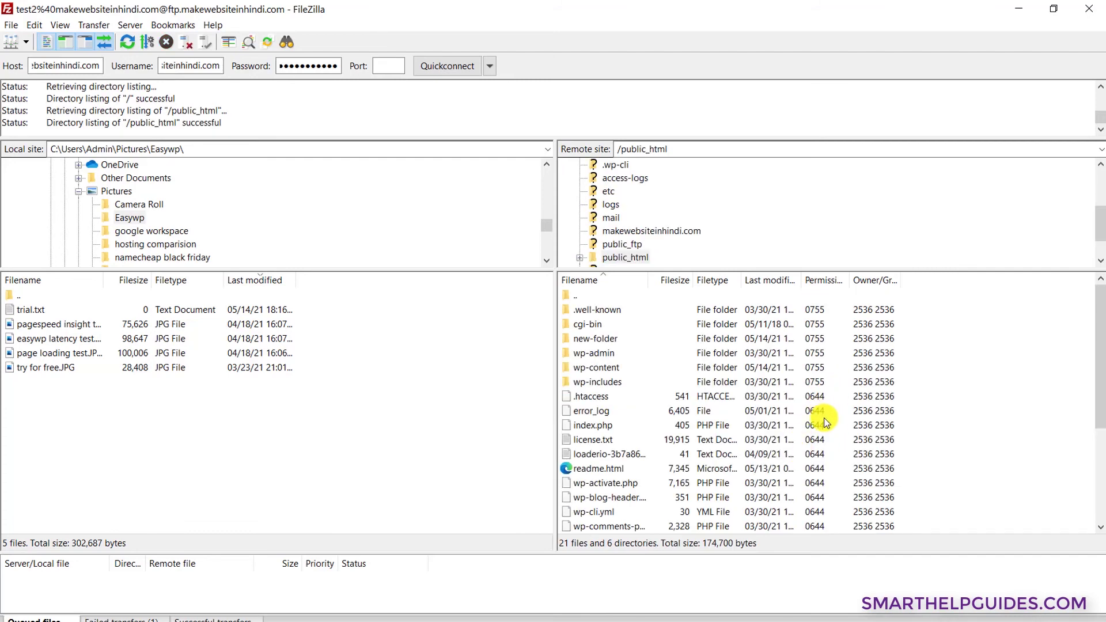
- Examine the files and permissions in public_html and the file actions available on the remote site
scroll(825, 420, "down", 4)
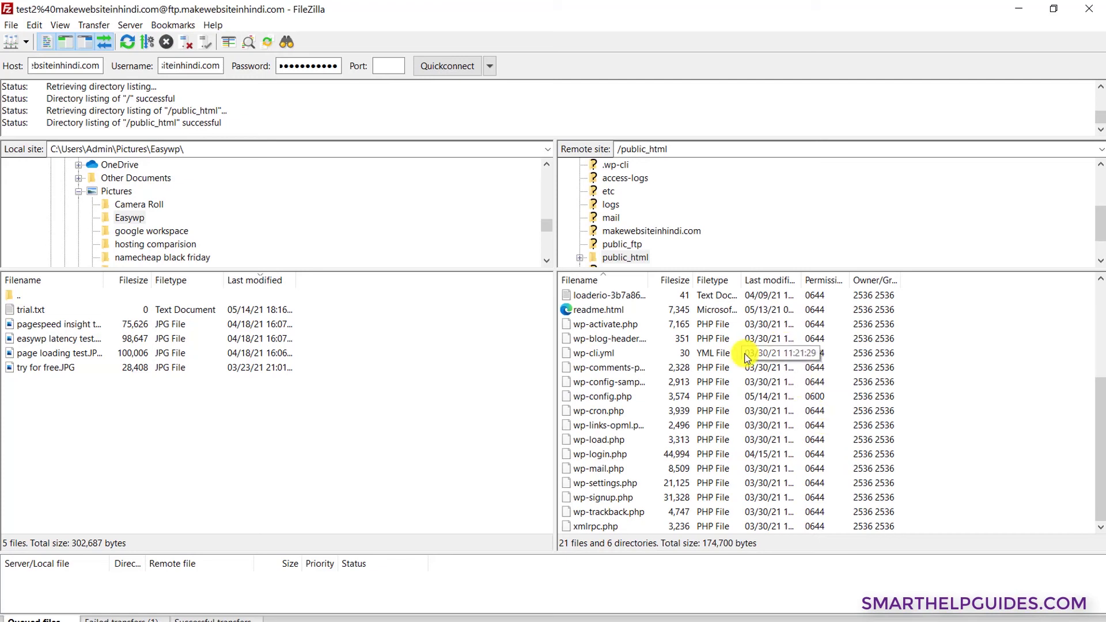
scroll(668, 346, "up", 4)
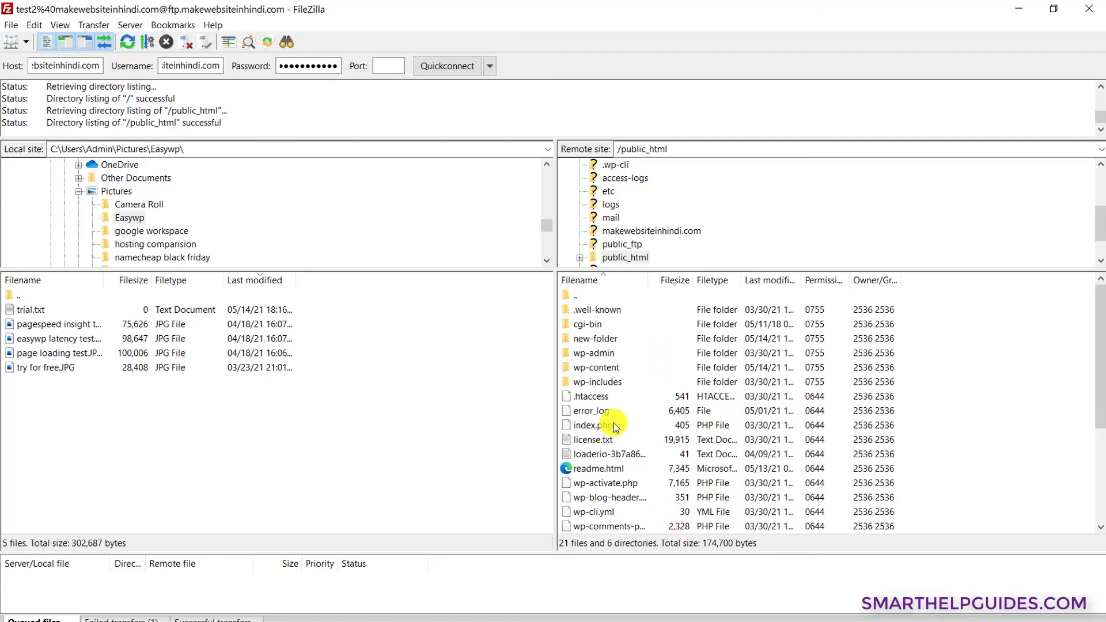
scroll(613, 423, "down", 4)
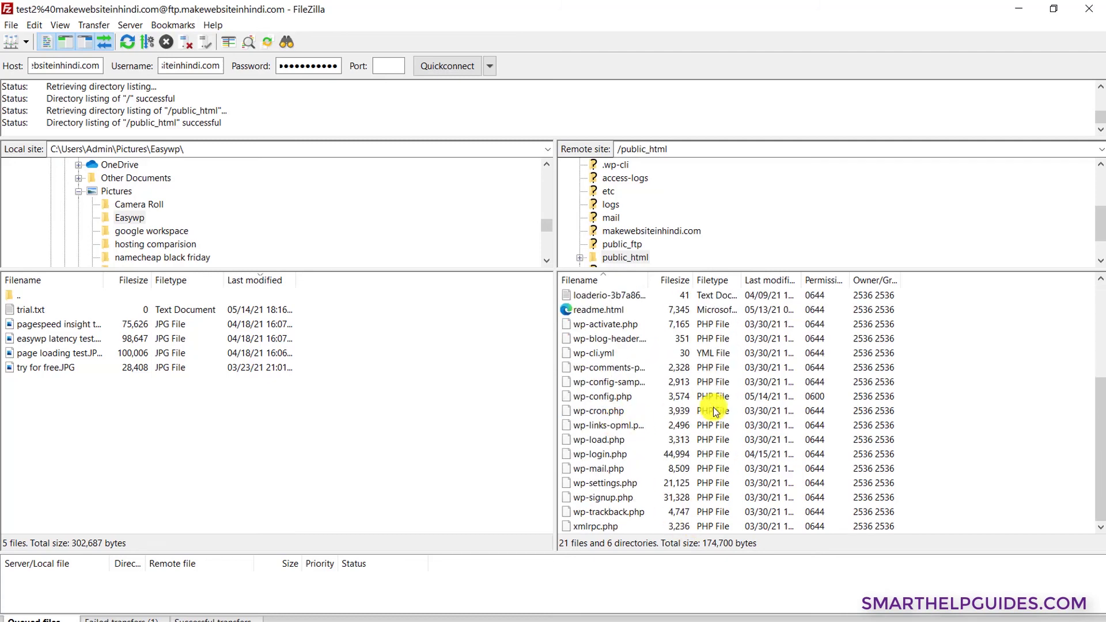
right_click(928, 386)
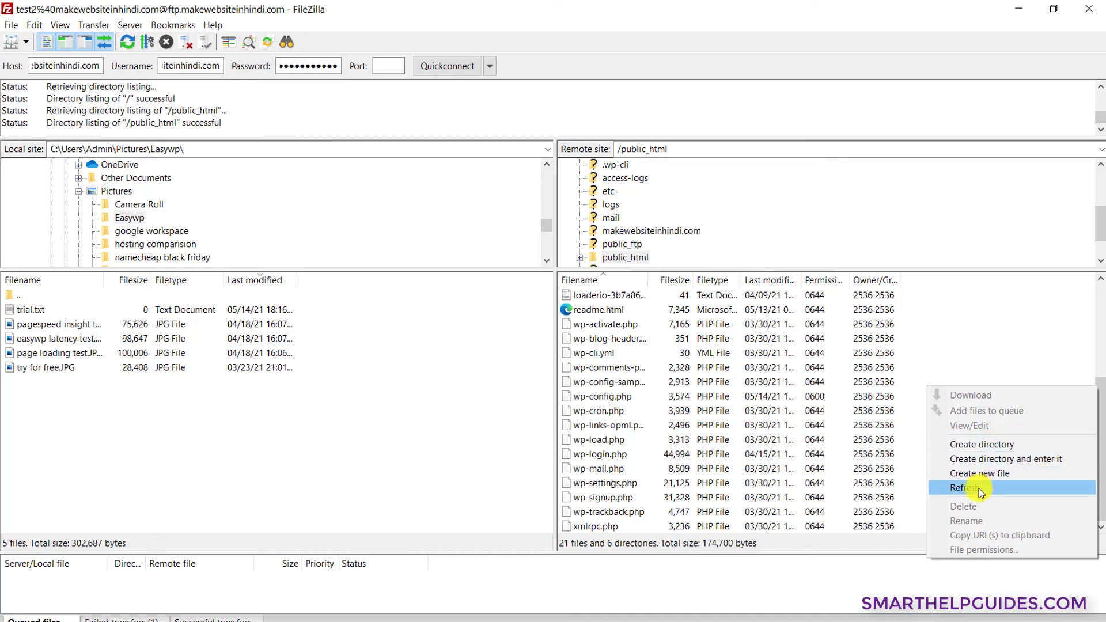
left_click(389, 461)
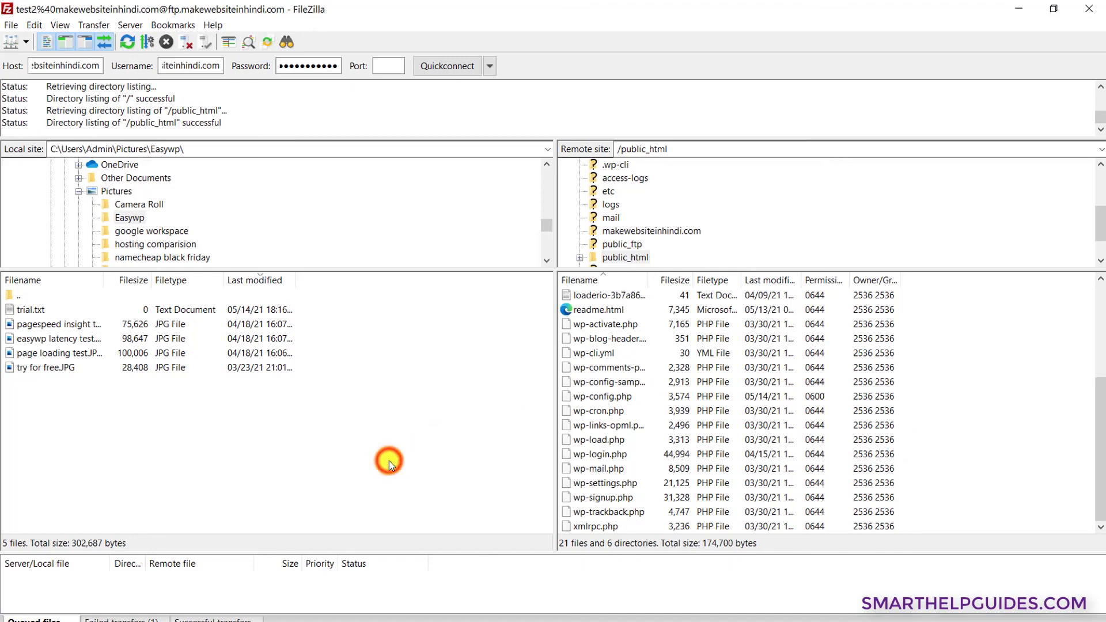
- Open new-folder inside the remote public_html directory
scroll(658, 387, "up", 4)
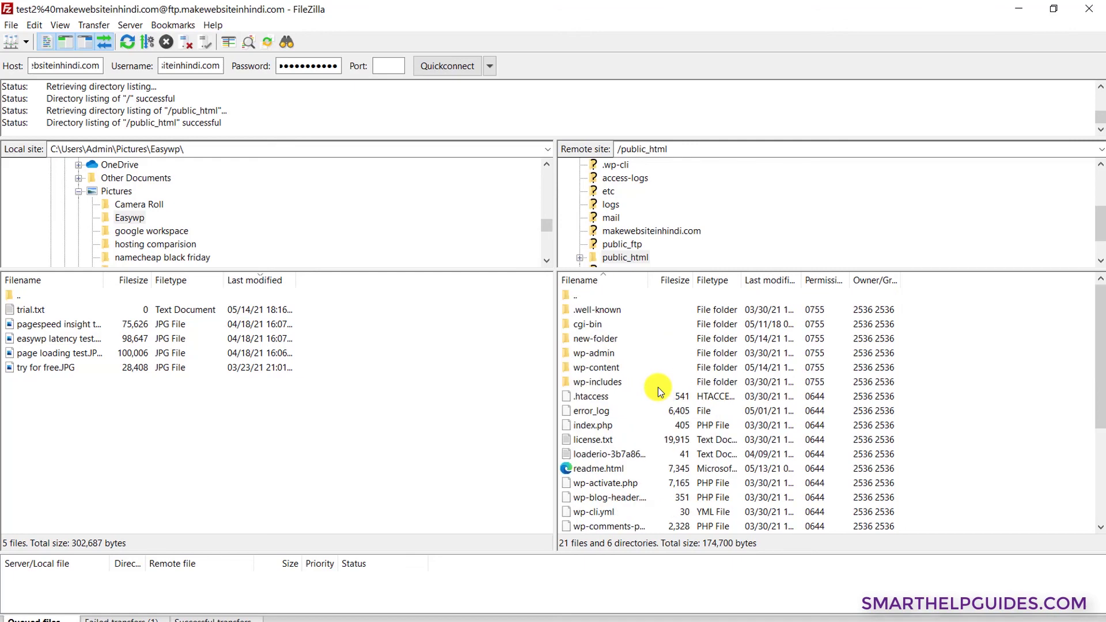
double_click(585, 338)
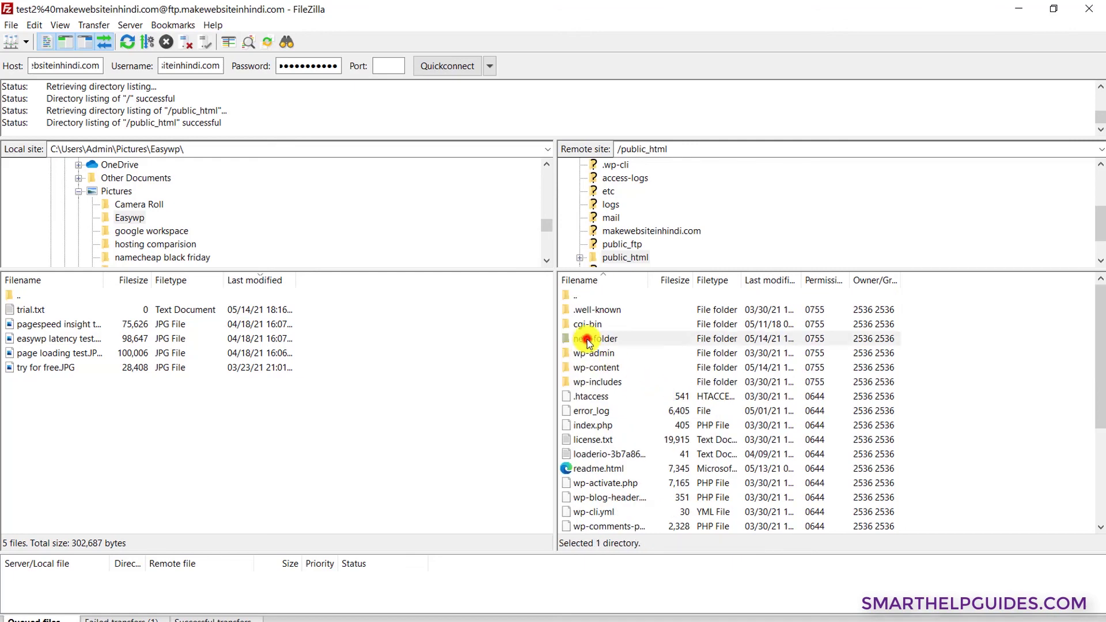
left_click(631, 379)
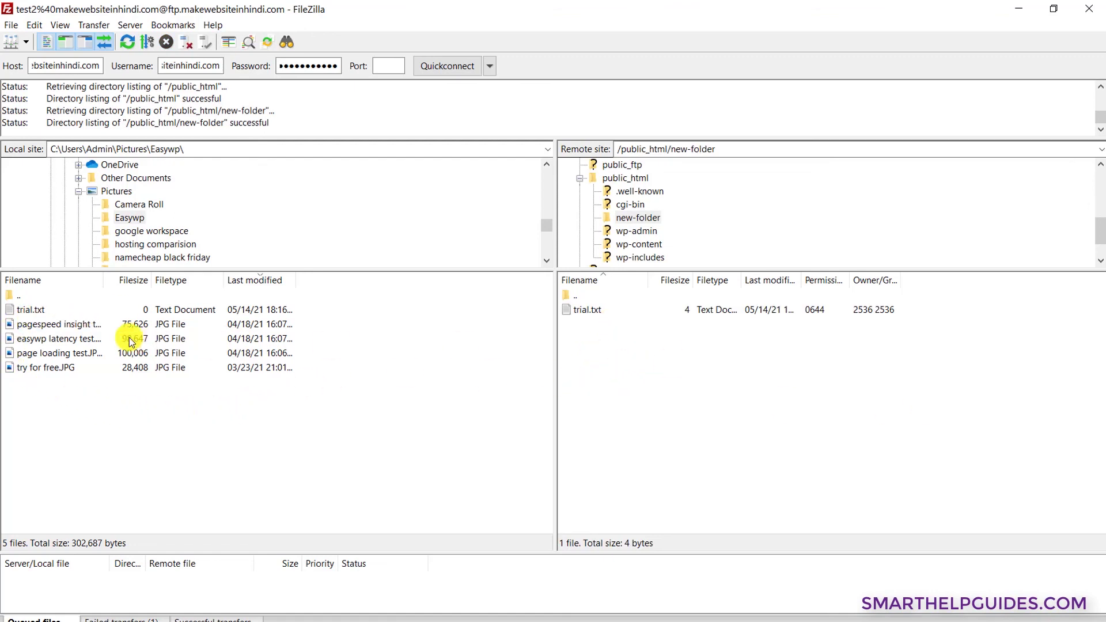
- Upload "try for free.JPG" from the local Easywp folder to the remote new-folder
left_click(45, 367)
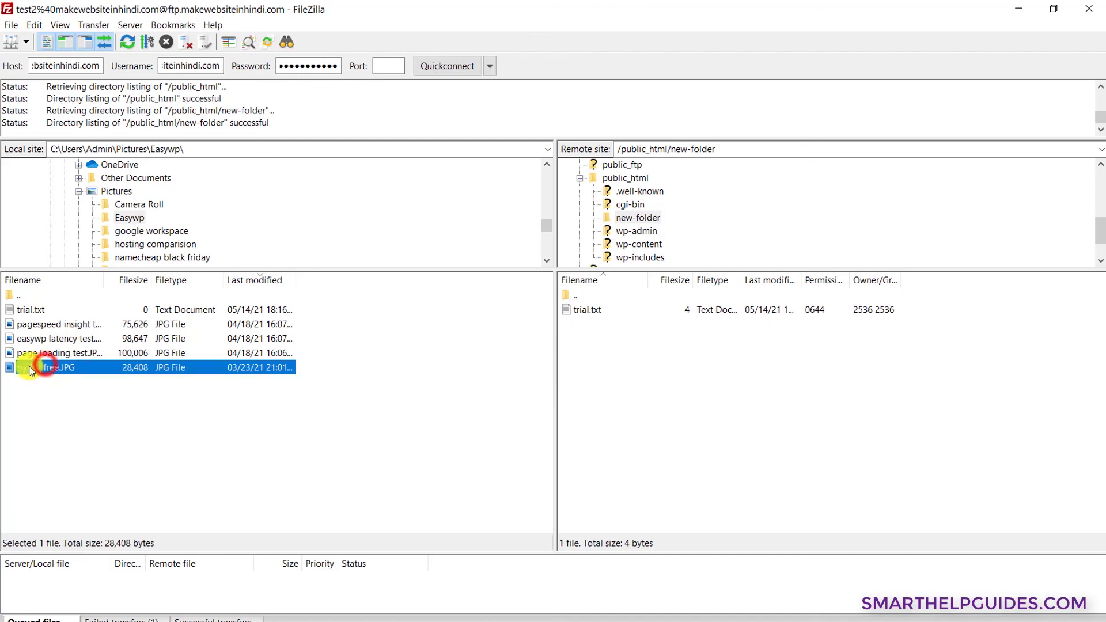
mouse_move(47, 366)
left_mouse_down()
mouse_move(699, 408)
mouse_move(150, 390)
mouse_move(51, 361)
left_mouse_up()
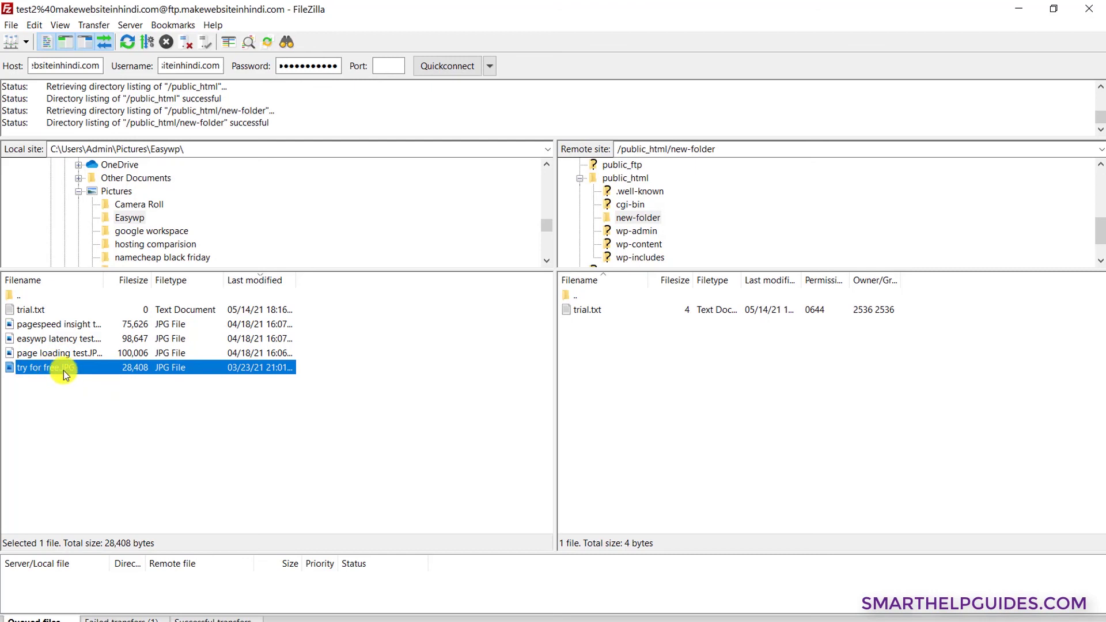
right_click(61, 371)
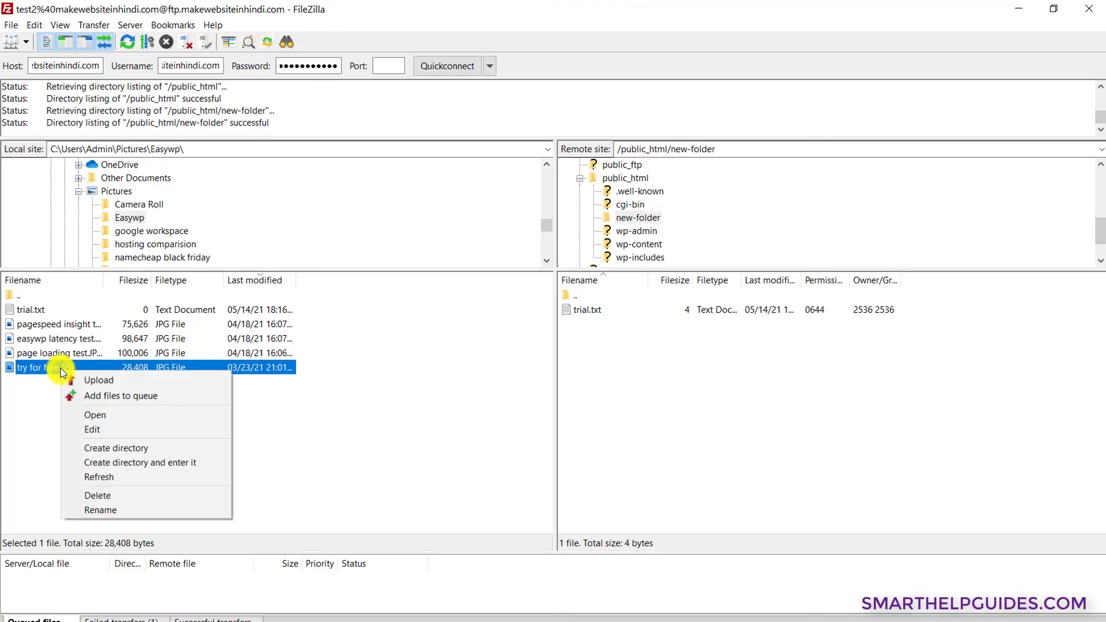
left_click(94, 381)
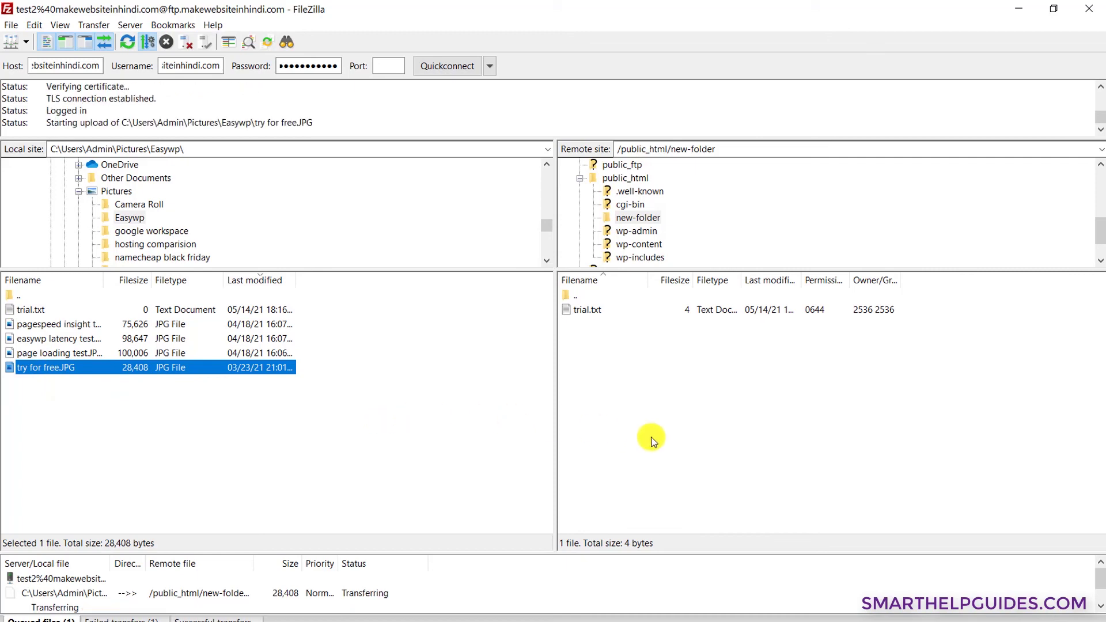
left_click(702, 413)
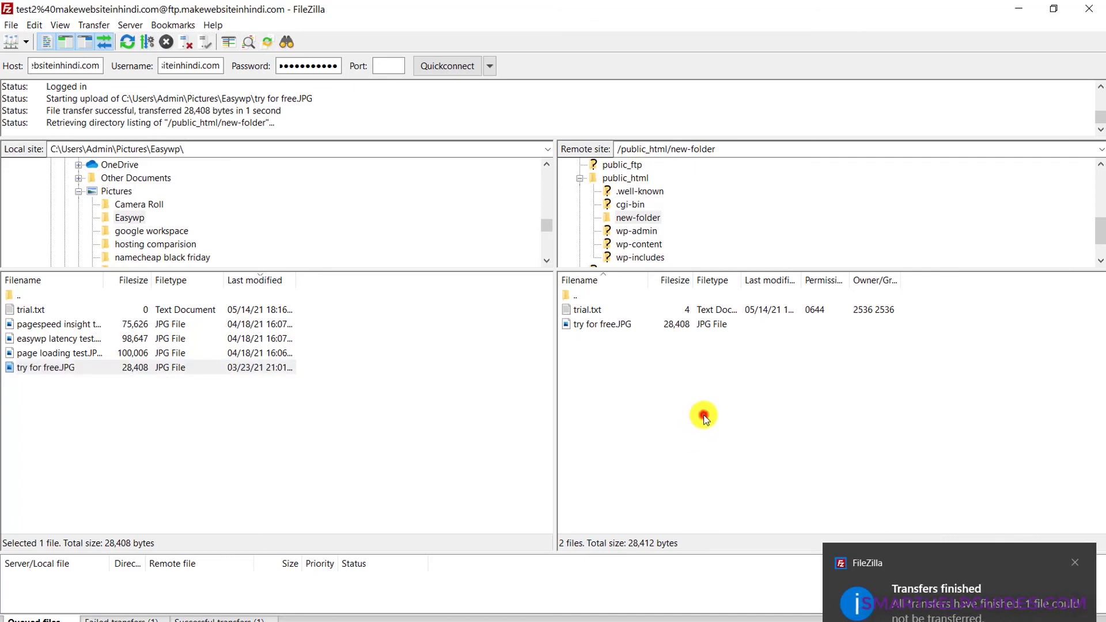
- Review the file permissions of the remote trial.txt and close the attributes dialog without changing them
left_click(823, 310)
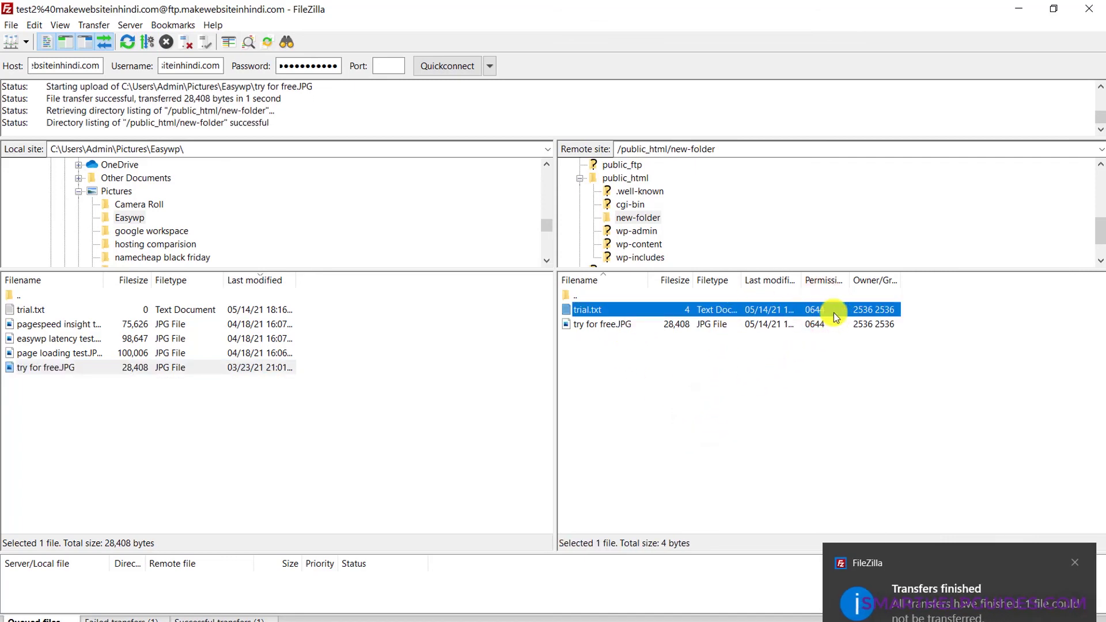
right_click(825, 311)
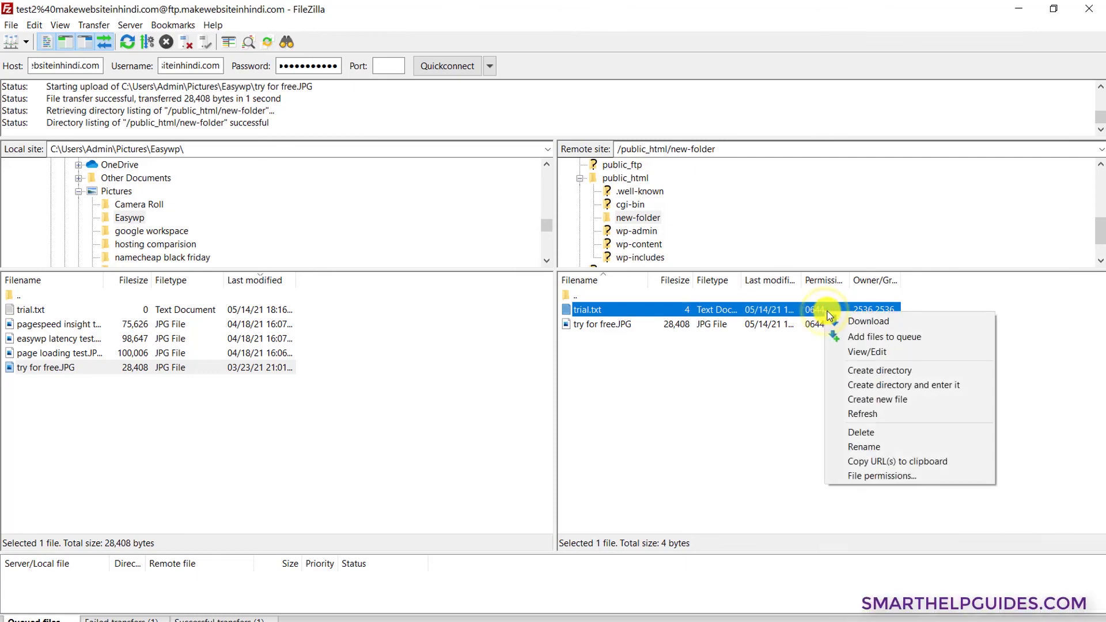
left_click(891, 477)
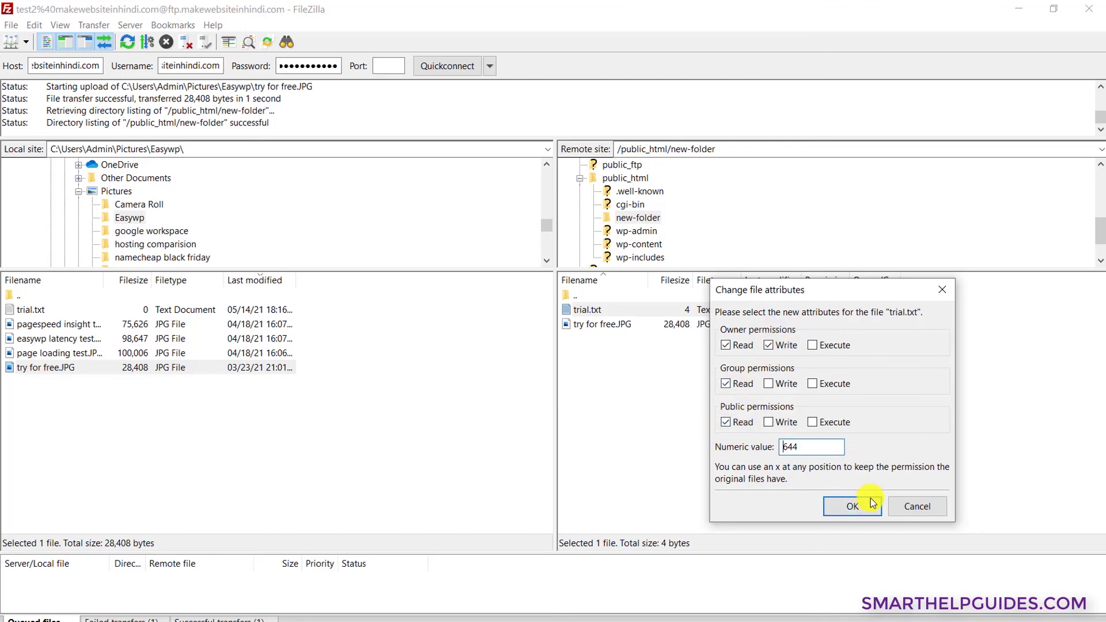
left_click(902, 508)
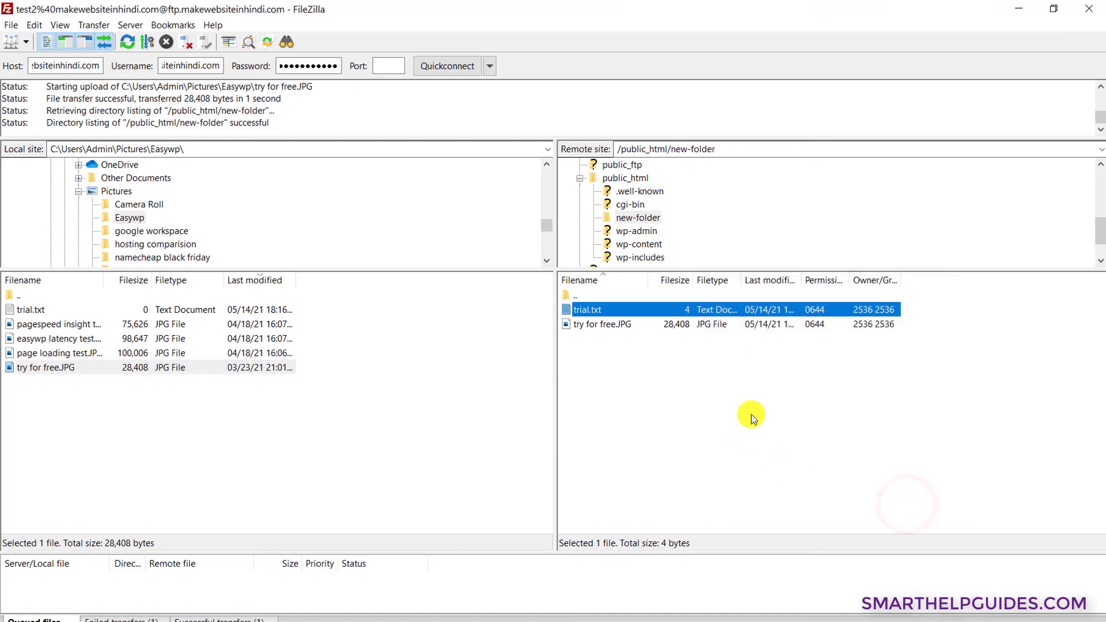
left_click(751, 413)
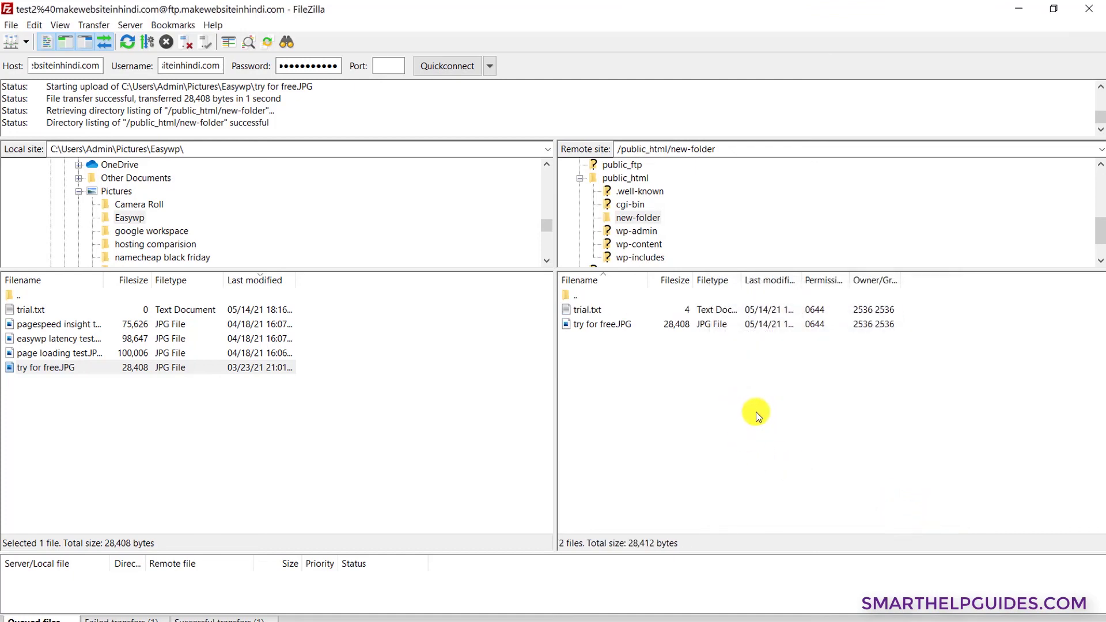